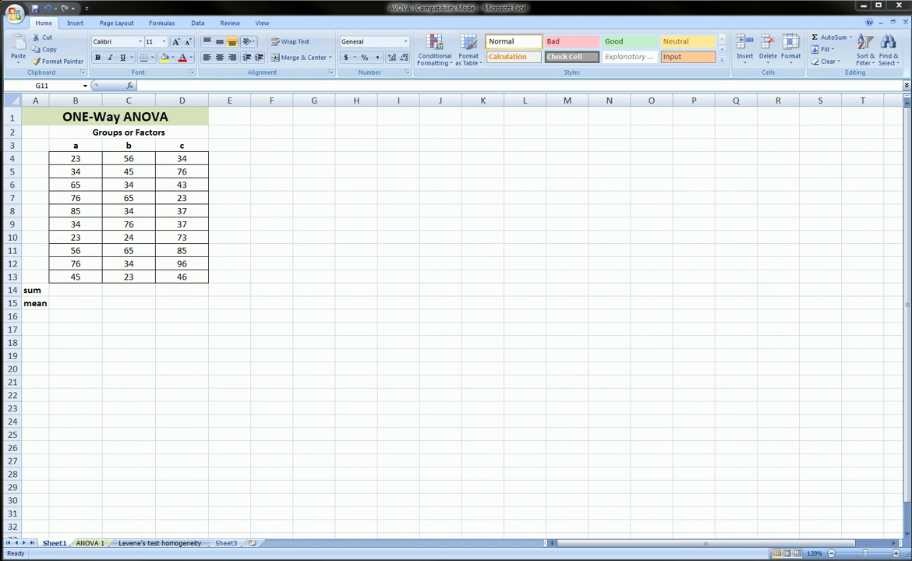
Step: Examine the group headings a, b and c and the values listed under group a
left_click(82, 146)
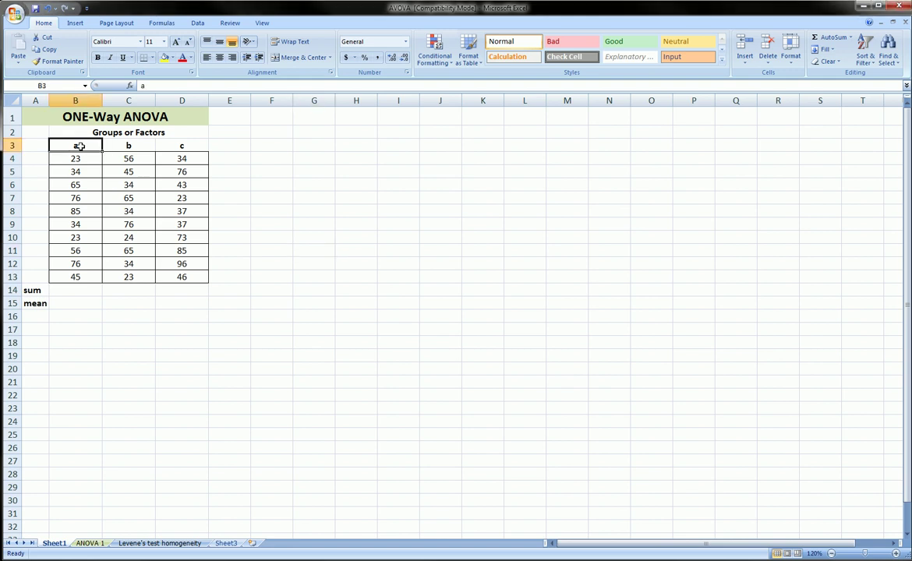
left_click(114, 145)
left_click(163, 142)
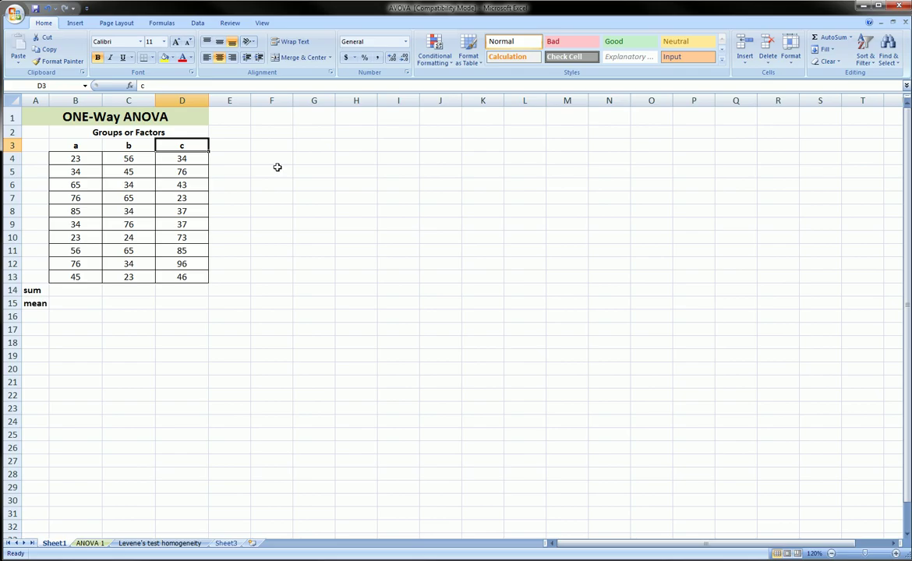
left_click_drag(81, 144, 173, 146)
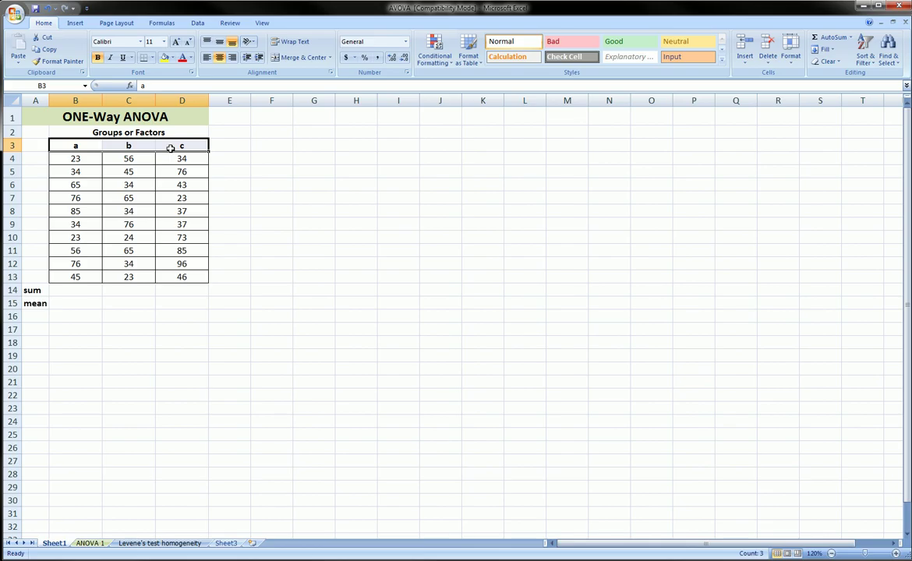
left_click_drag(90, 142, 162, 142)
left_click(185, 147)
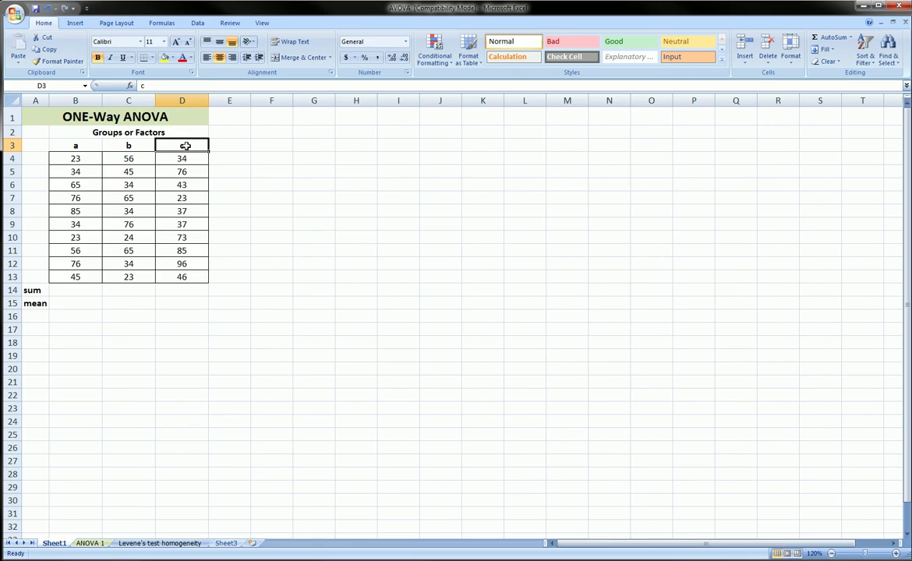
left_click(87, 143)
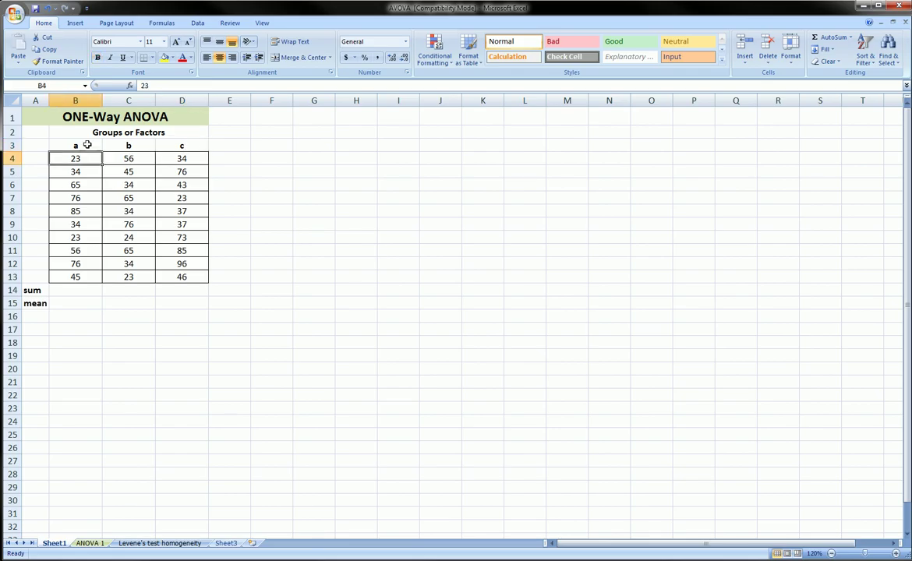
left_click_drag(87, 143, 76, 277)
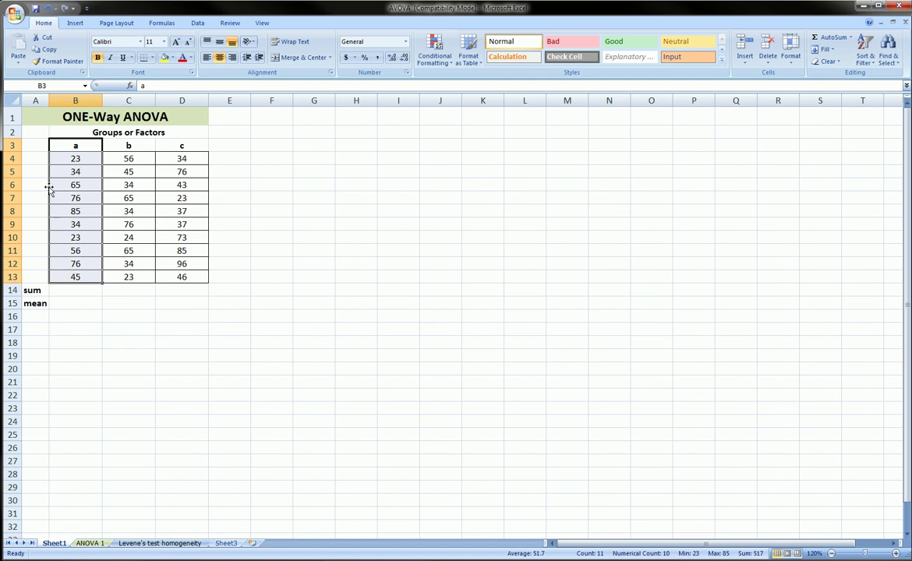
Step: Number the observations 1 to 10 beside the data table in A4:A13
left_click(35, 159)
type("1")
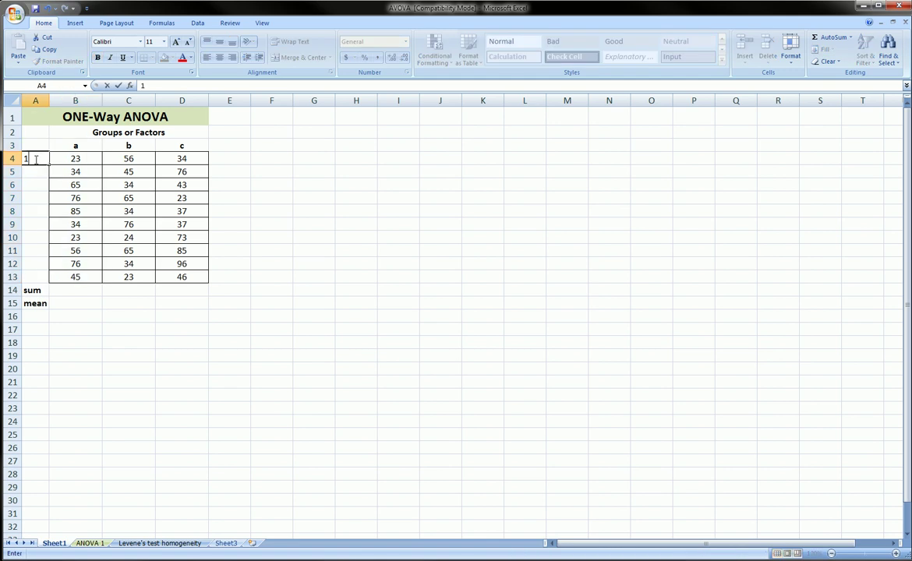
left_click_drag(46, 162, 51, 281)
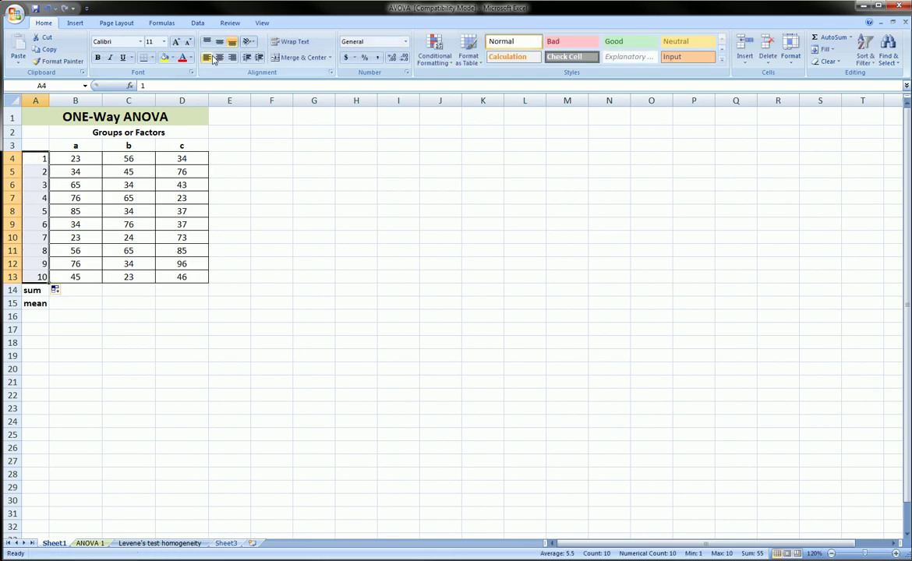
Step: Left-align the row numbers in A4:A13, reduce their font size to 10 and italicize them
left_click(207, 57)
left_click(188, 42)
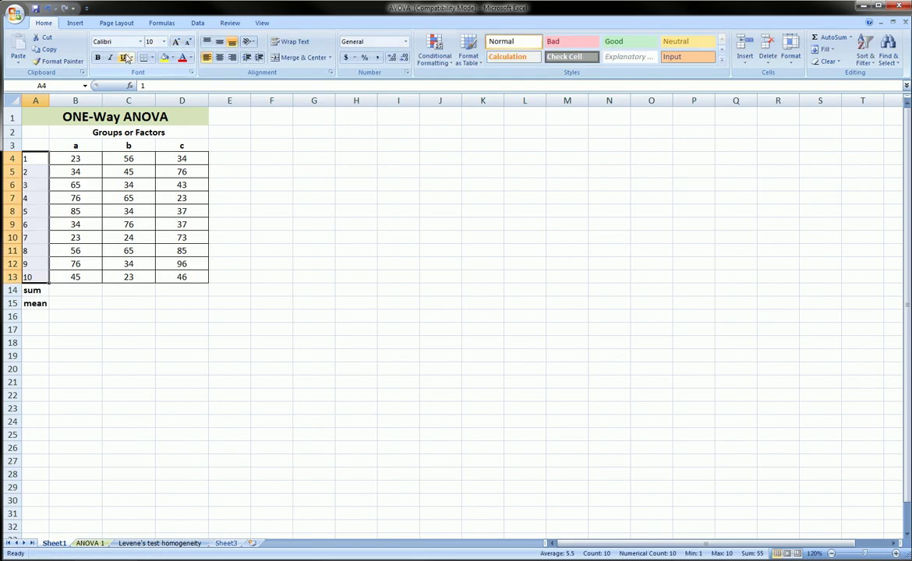
left_click(110, 58)
Step: Examine the data columns of groups b and c and compare the three group headings
left_click_drag(129, 147, 134, 276)
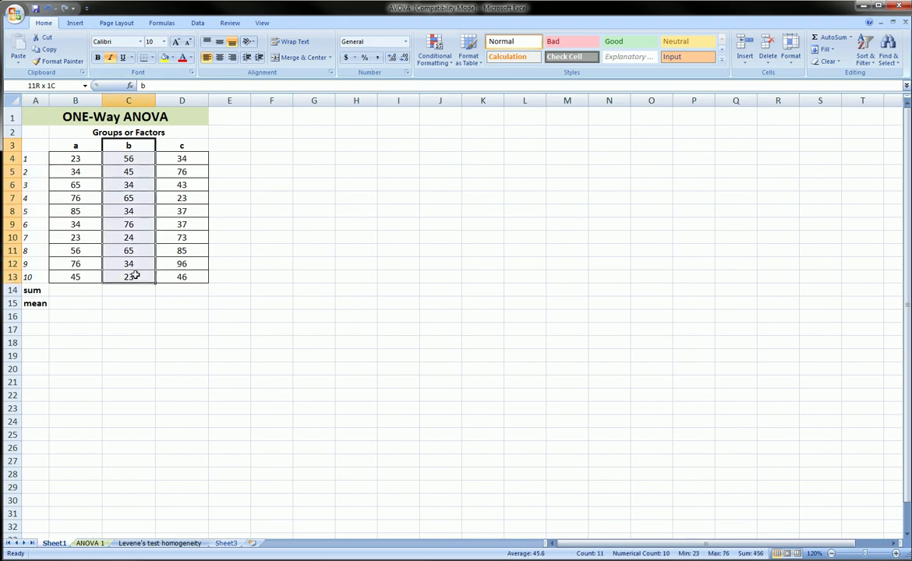
left_click_drag(180, 147, 181, 278)
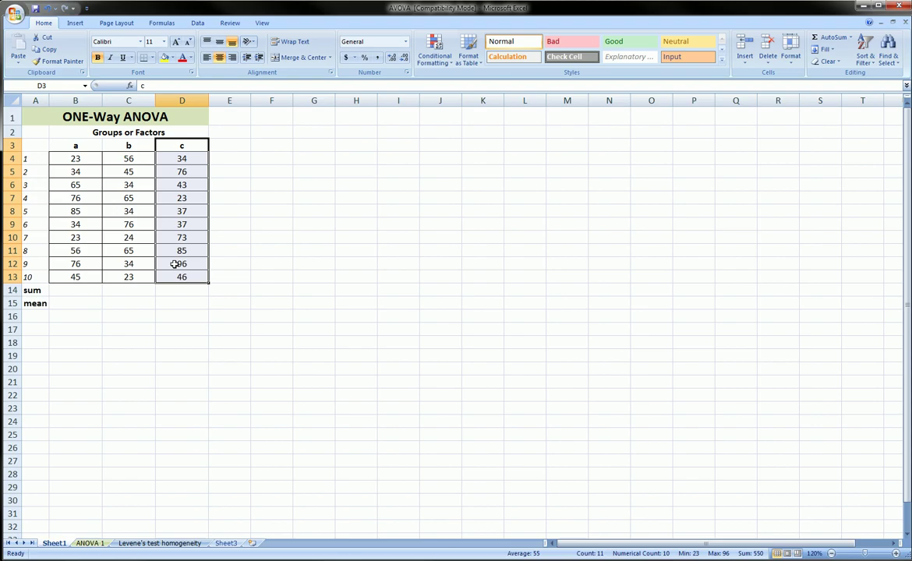
left_click(175, 255)
left_click(86, 146)
left_click(125, 144)
left_click(172, 145)
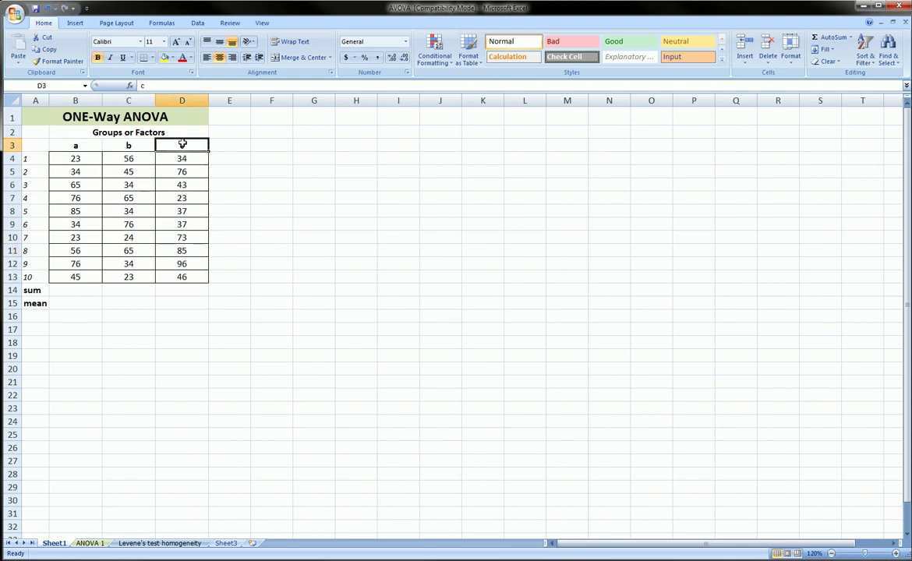
left_click(83, 145)
left_click(126, 146)
left_click(176, 145)
left_click_drag(86, 145, 179, 148)
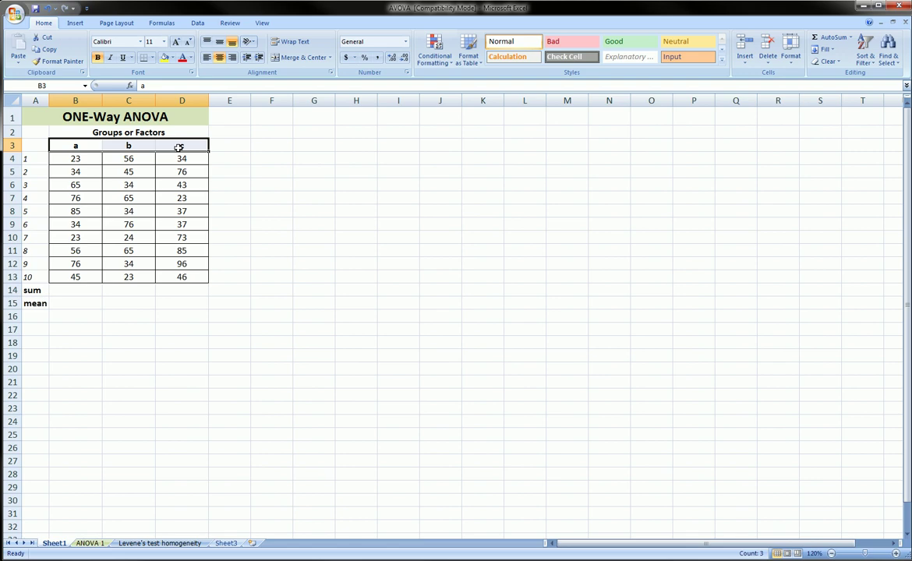
Step: Calculate group a's total in B14 with =SUM(B4:B13) and copy the formula across to groups b and c
left_click(71, 289)
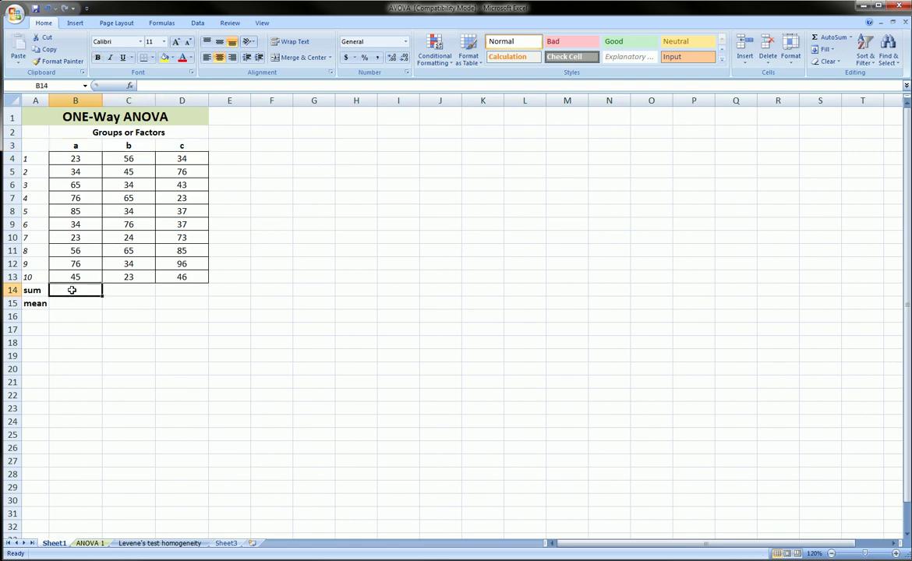
type("=sum(")
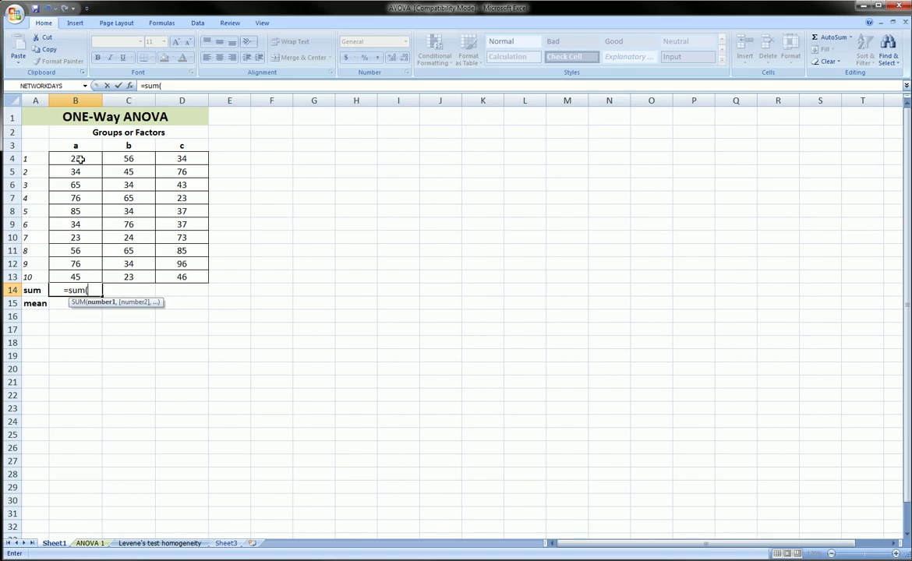
left_click_drag(76, 157, 76, 275)
key("Return")
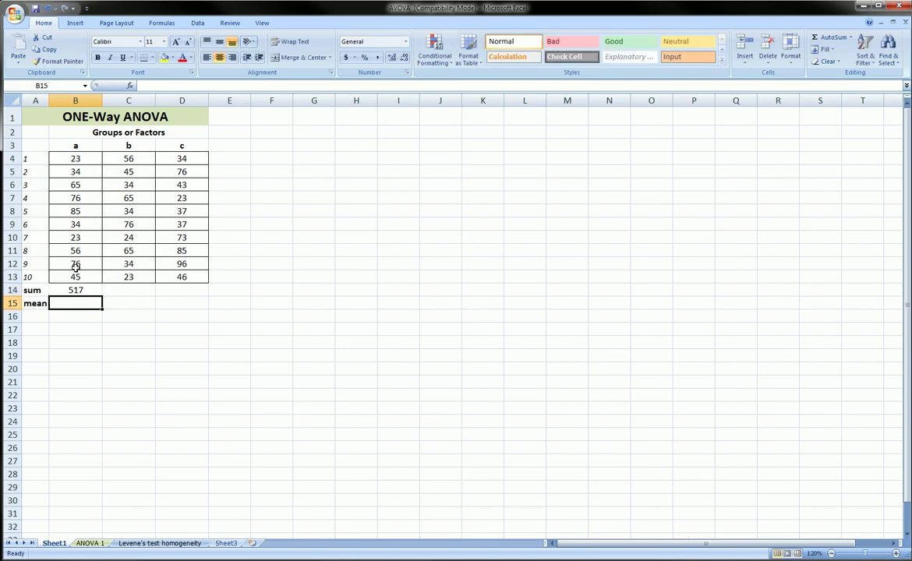
left_click(91, 288)
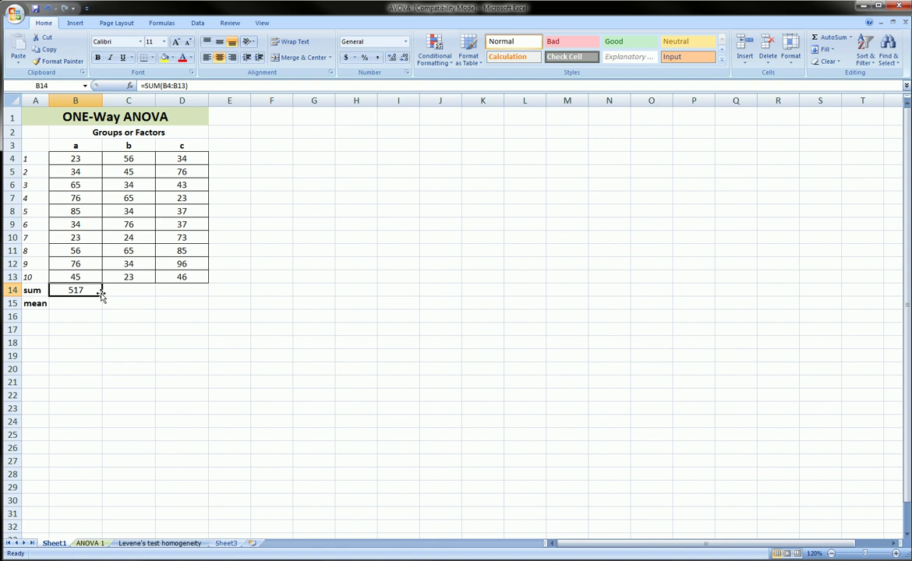
left_click_drag(102, 296, 213, 309)
Step: Calculate group a's mean in B15 with =AVERAGE(B4:B13) and copy the formula across to groups b and c
left_click(76, 302)
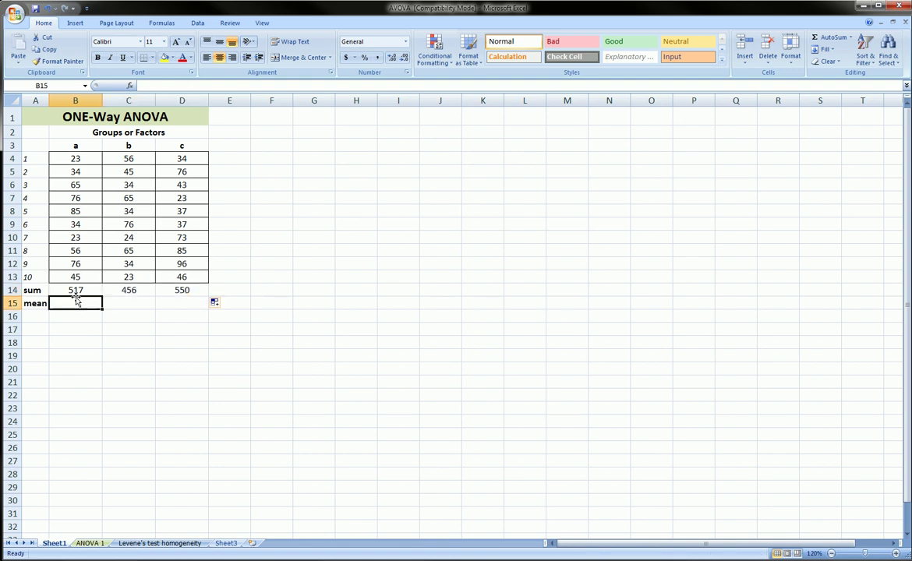
type("=average(")
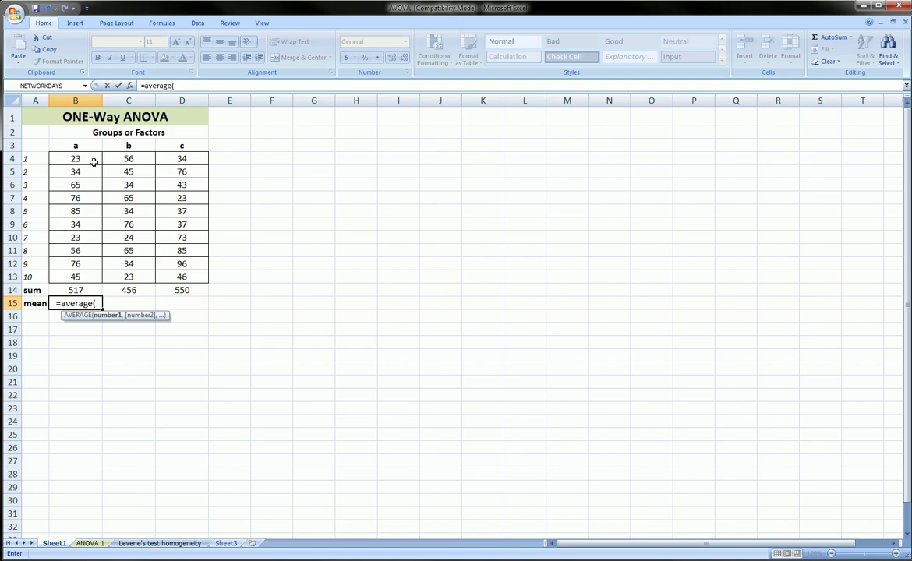
left_click_drag(85, 154, 96, 279)
key("Return")
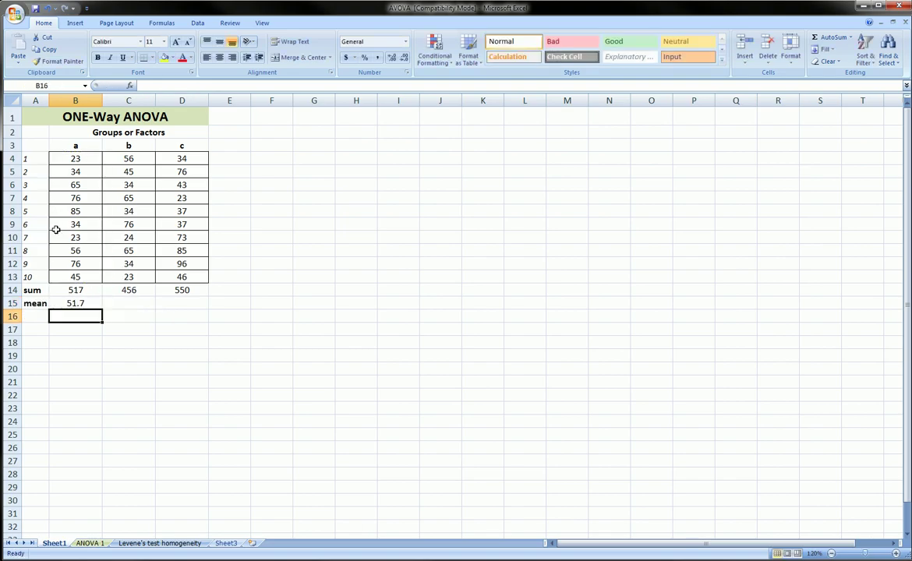
left_click(86, 302)
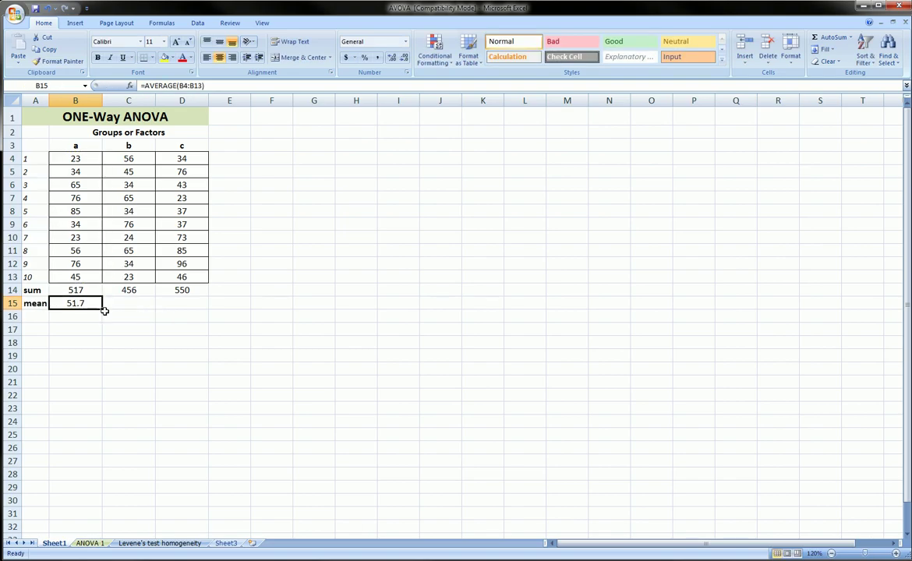
left_click_drag(102, 309, 195, 308)
left_click(196, 334)
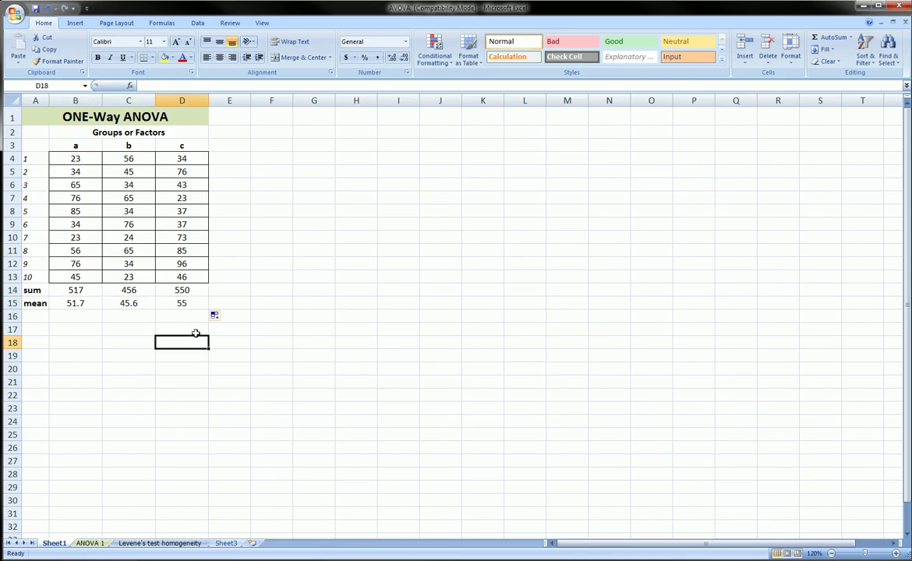
Step: Start the Anova: Single Factor tool from the Data Analysis tools
left_click(197, 23)
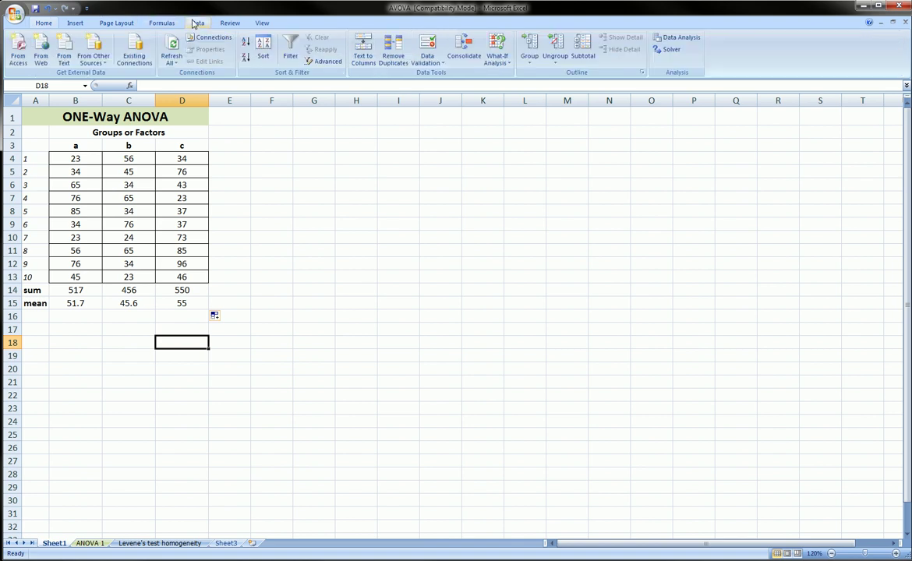
left_click(676, 39)
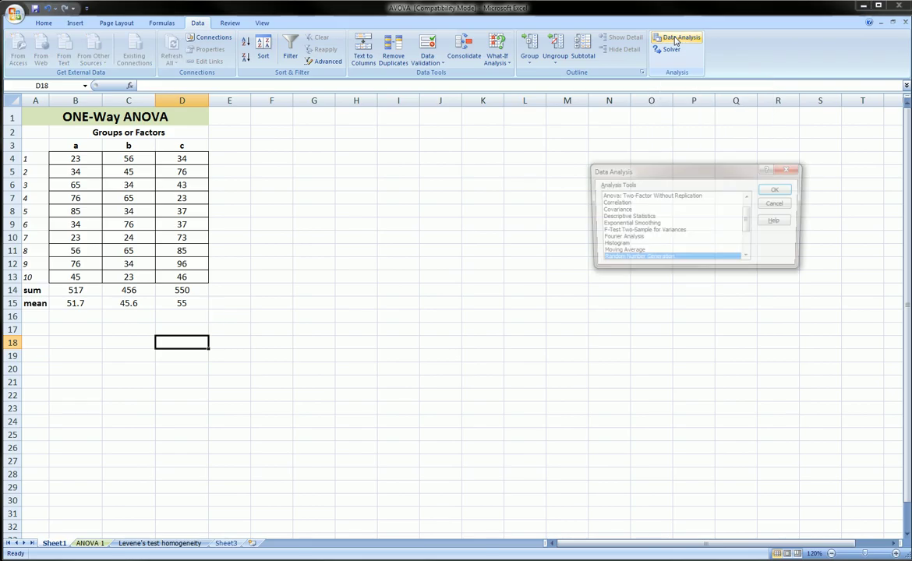
left_click_drag(690, 177, 374, 171)
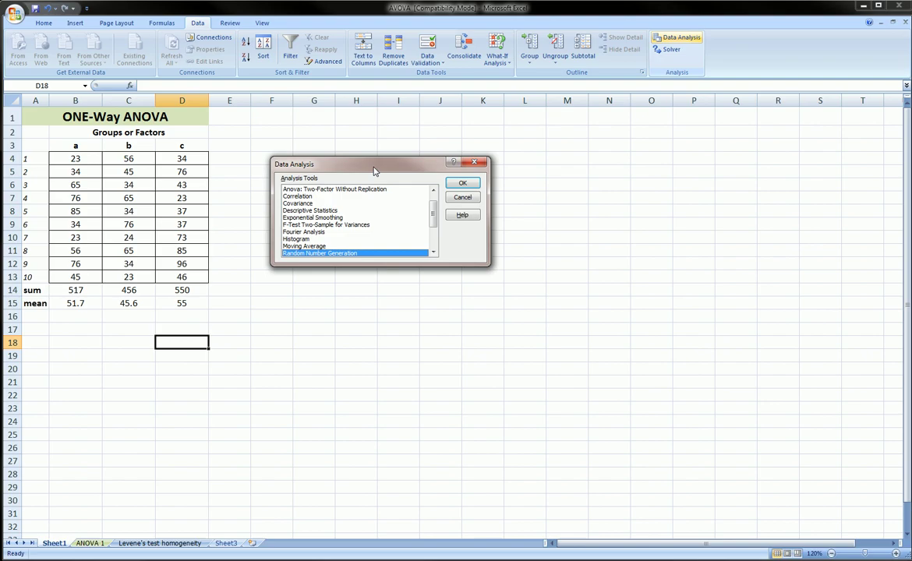
scroll(392, 221, "up", 1)
scroll(392, 221, "down", 3)
scroll(392, 221, "up", 3)
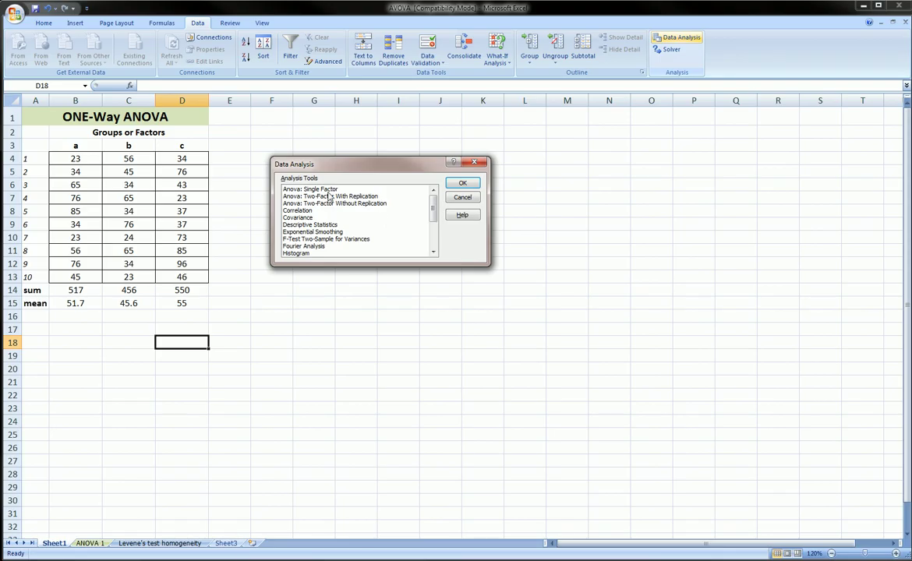
left_click(305, 190)
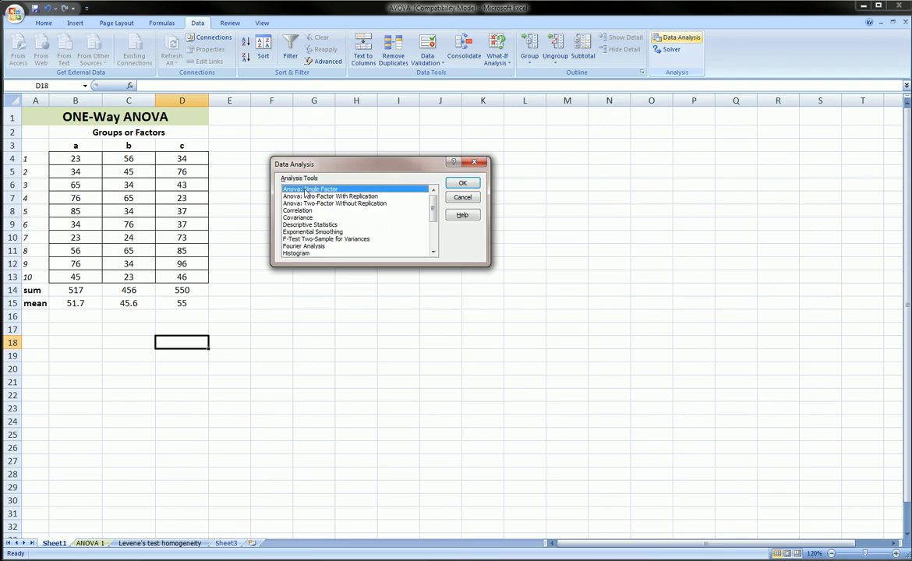
left_click(463, 183)
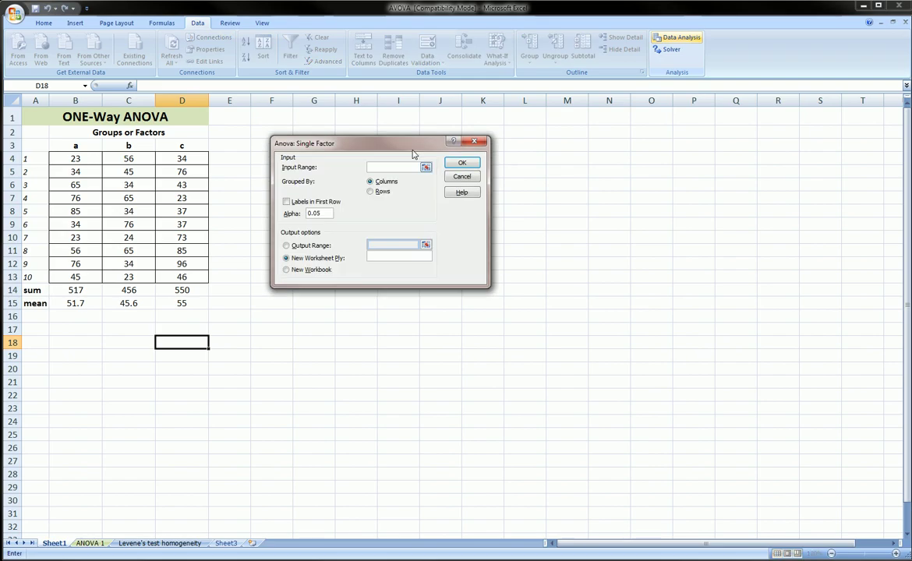
Step: Set the ANOVA input range to $B$3:$D$13, grouped by columns, with labels in the first row
left_click_drag(427, 148, 474, 148)
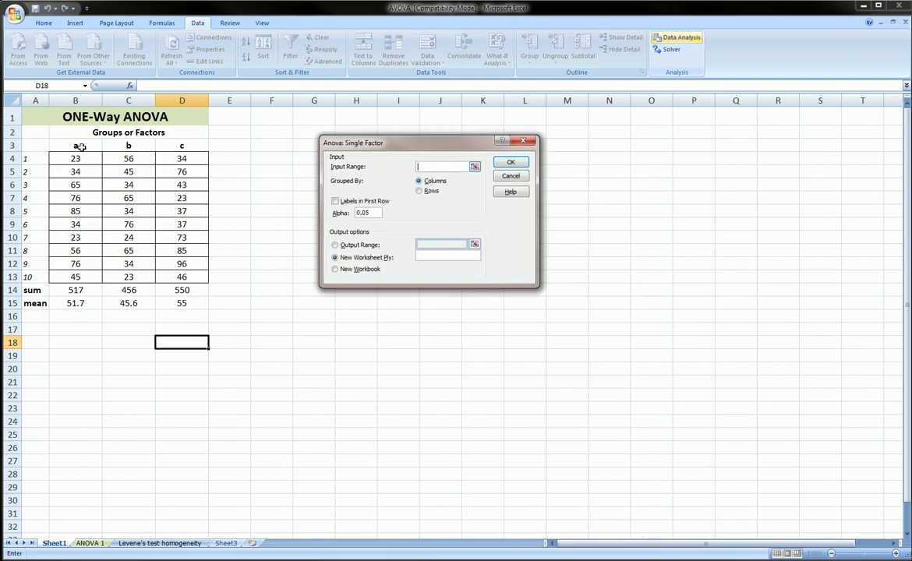
left_click_drag(78, 146, 190, 274)
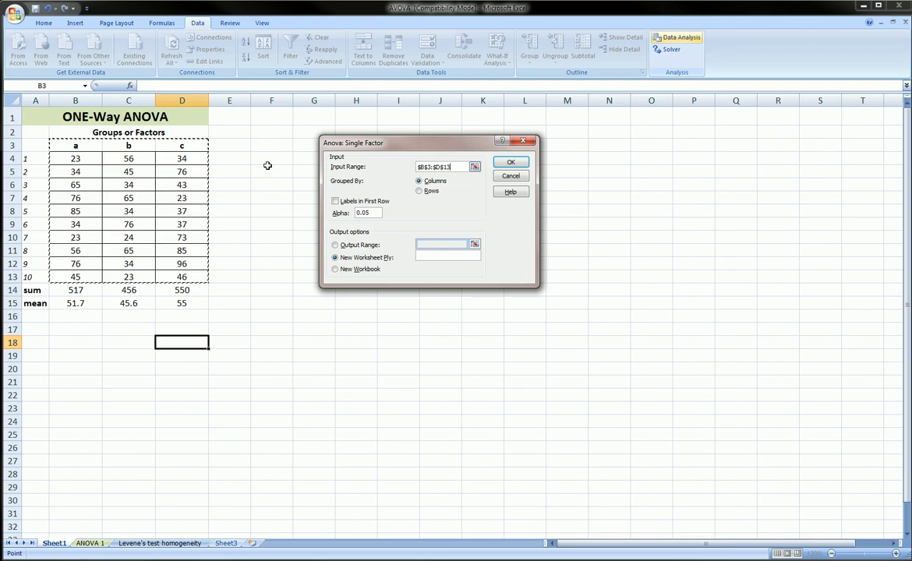
left_click(335, 202)
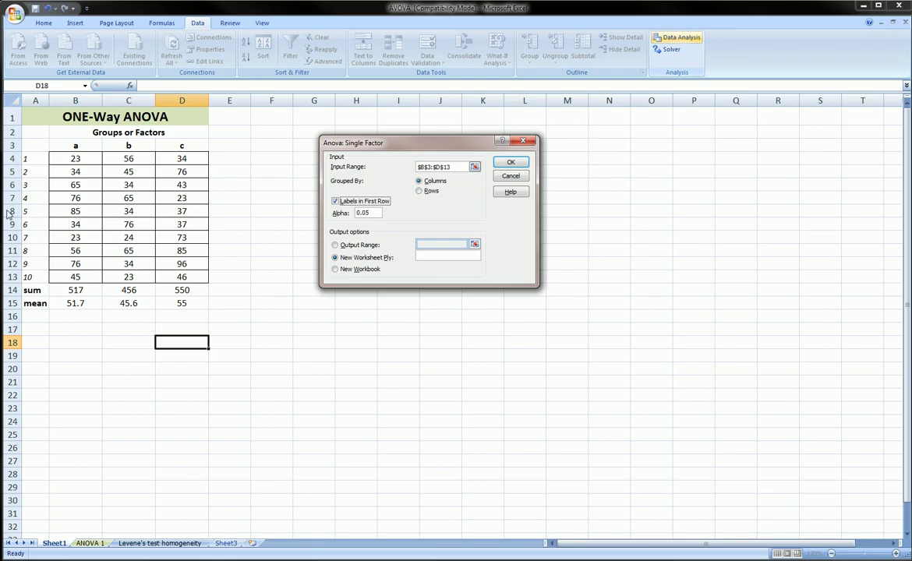
left_click(418, 191)
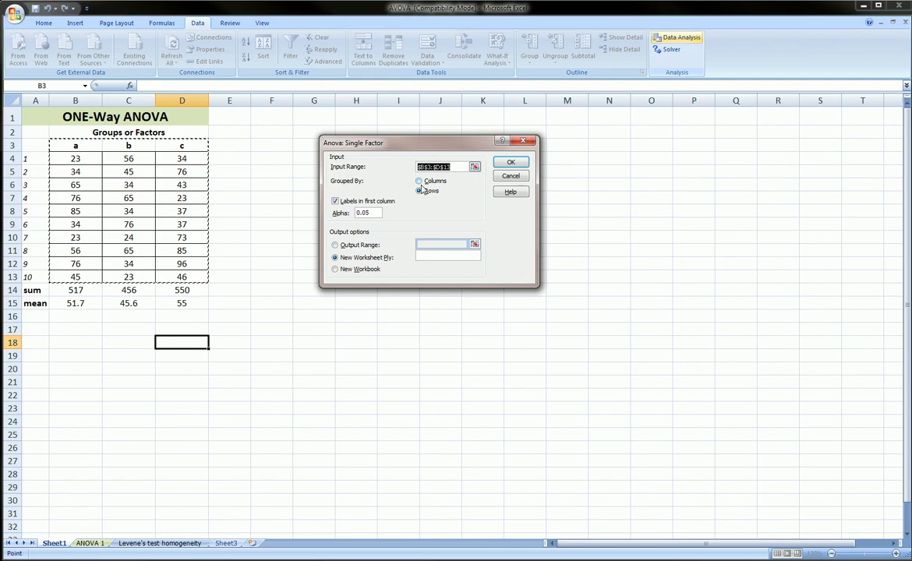
left_click(418, 181)
left_click(369, 213)
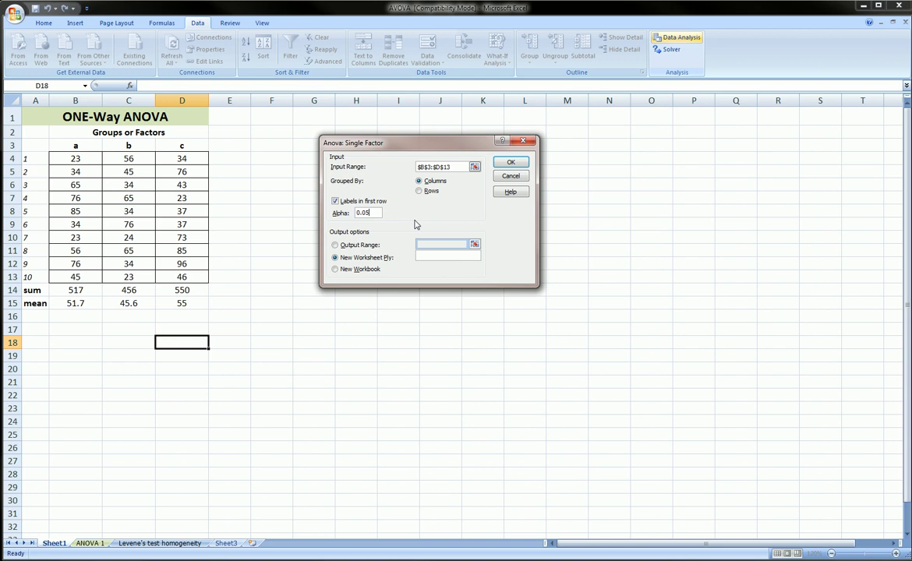
Step: Send the ANOVA output to the current sheet starting at cell G1 and run the analysis
left_click(335, 246)
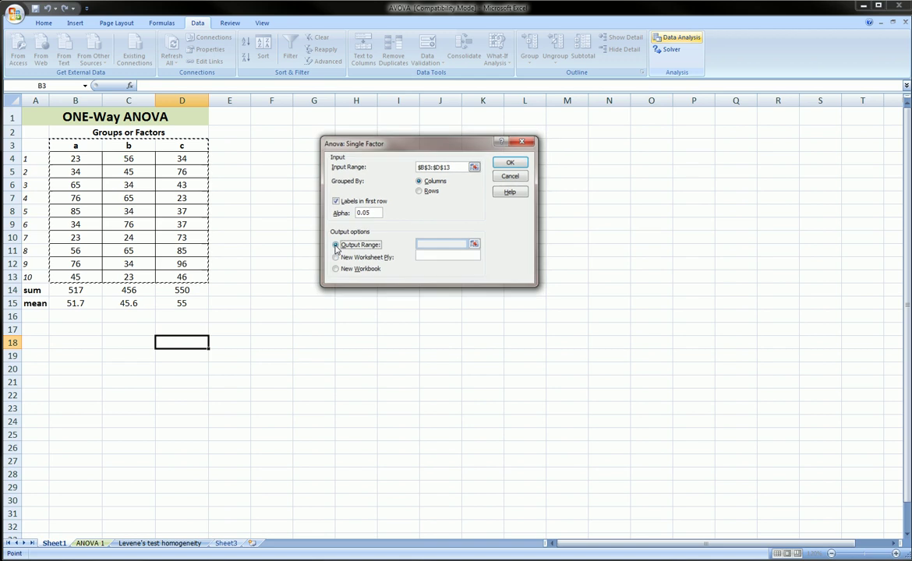
left_click(426, 246)
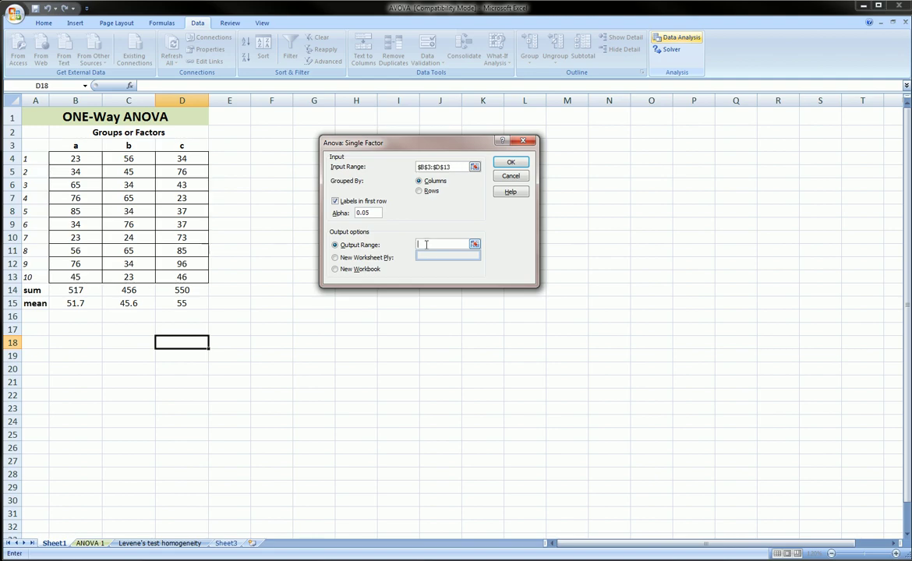
left_click(319, 118)
left_click(507, 163)
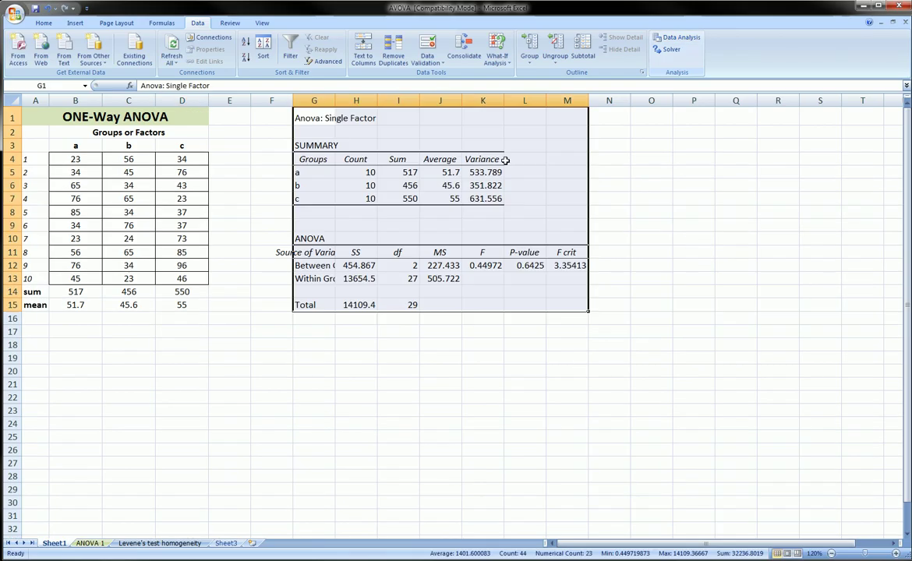
Step: Autofit the widths of columns G through K to the ANOVA output
left_click(317, 100)
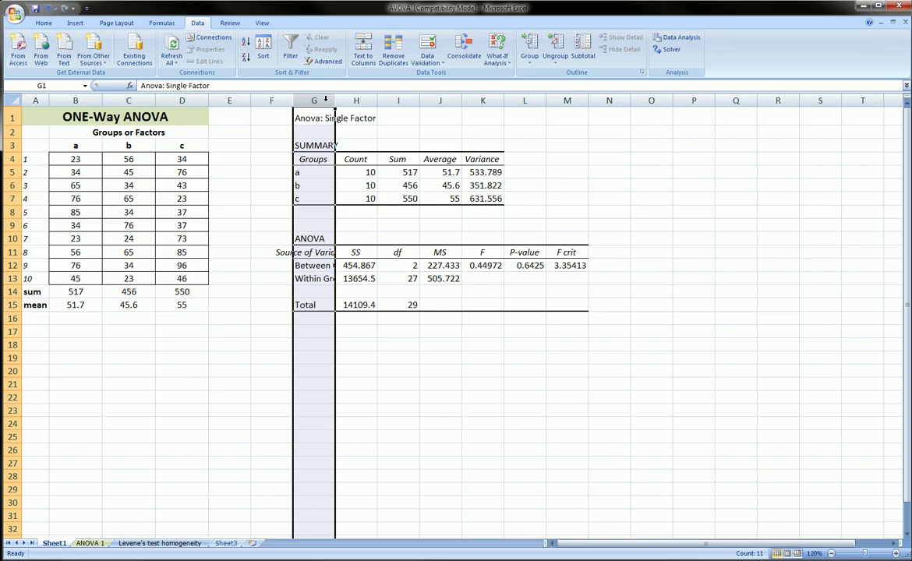
double_click(335, 100)
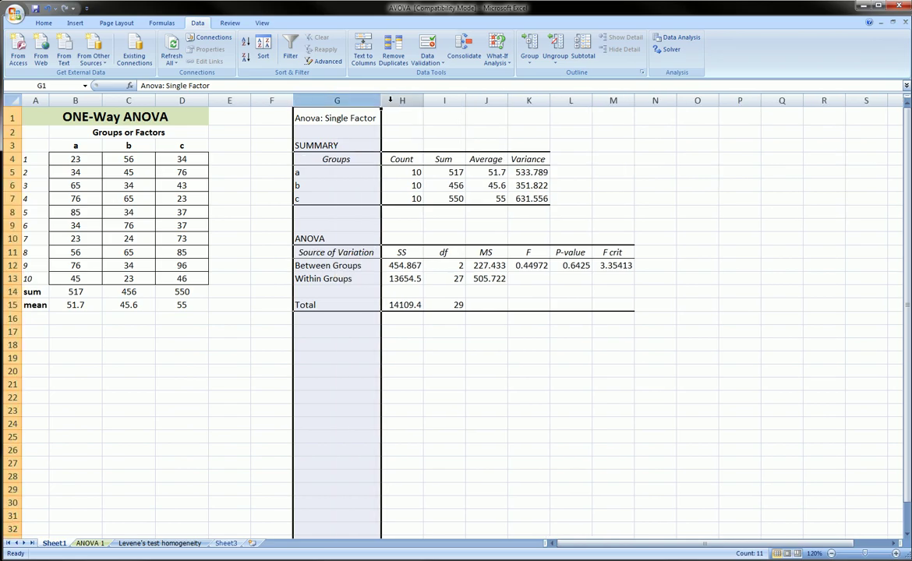
left_click(426, 101)
double_click(422, 100)
left_click(484, 109)
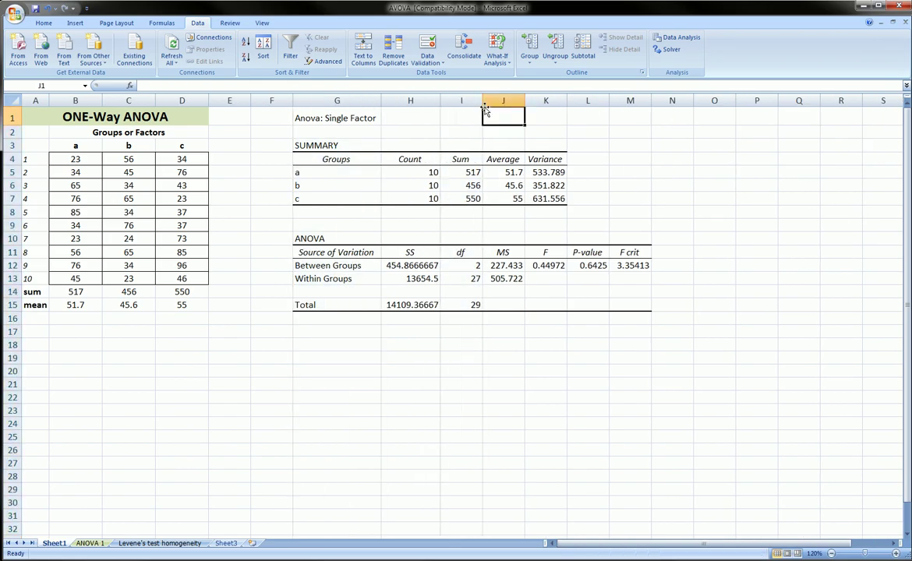
double_click(482, 100)
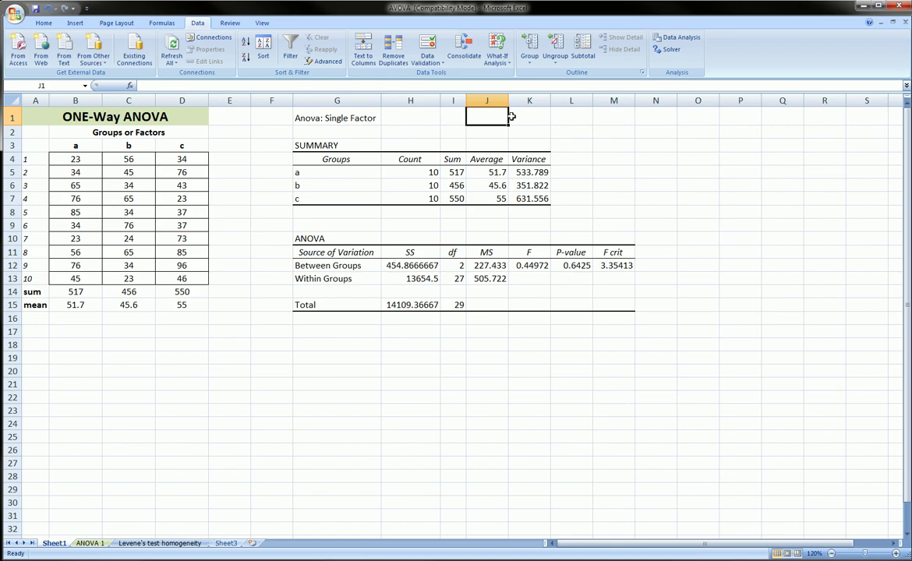
double_click(508, 101)
double_click(567, 101)
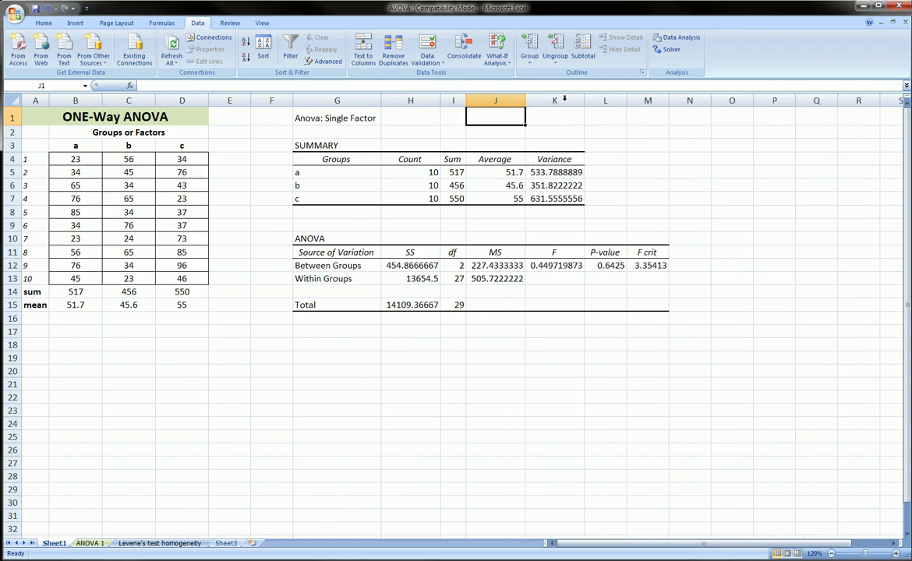
Step: Compare the counts, sums and averages in the SUMMARY table with the data rows, sums and means of groups a, b and c
left_click_drag(81, 305, 158, 310)
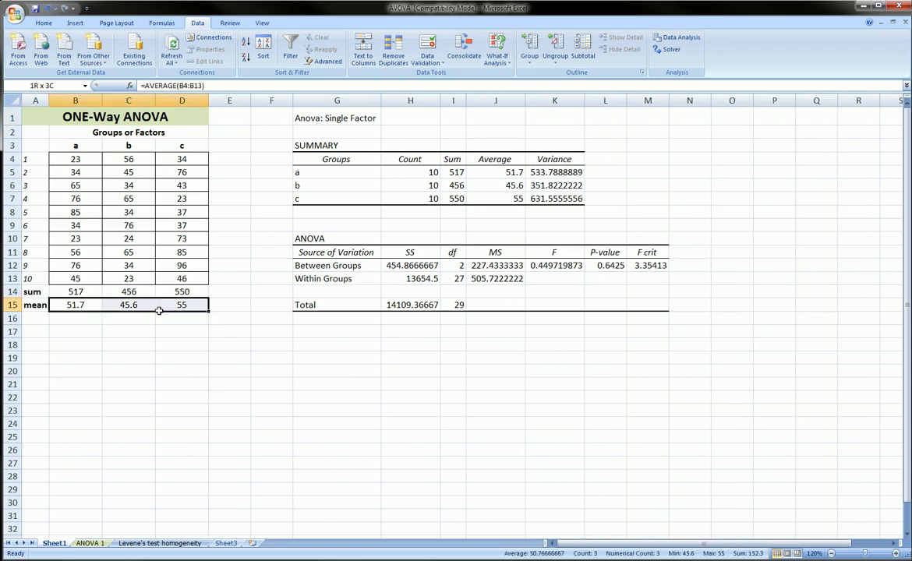
left_click_drag(72, 291, 172, 294)
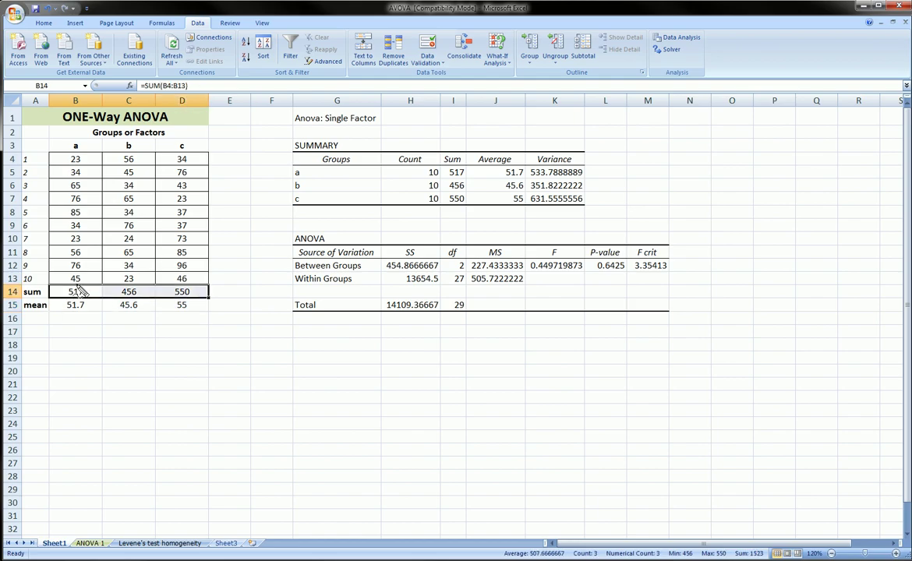
mouse_move(62, 276)
left_mouse_down()
mouse_move(117, 263)
mouse_move(195, 290)
mouse_move(85, 305)
mouse_move(66, 268)
left_mouse_up()
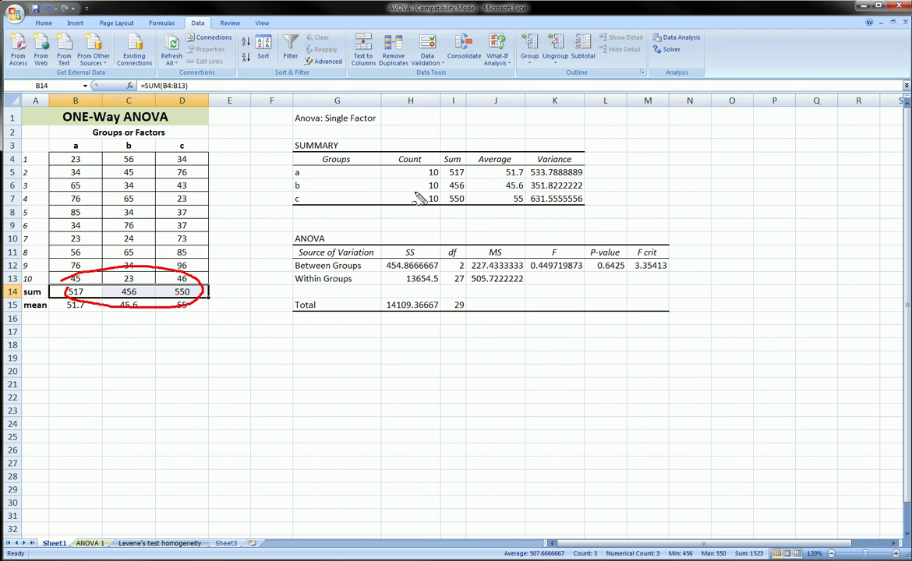
mouse_move(443, 162)
left_mouse_down()
mouse_move(450, 204)
mouse_move(473, 181)
mouse_move(447, 162)
left_mouse_up()
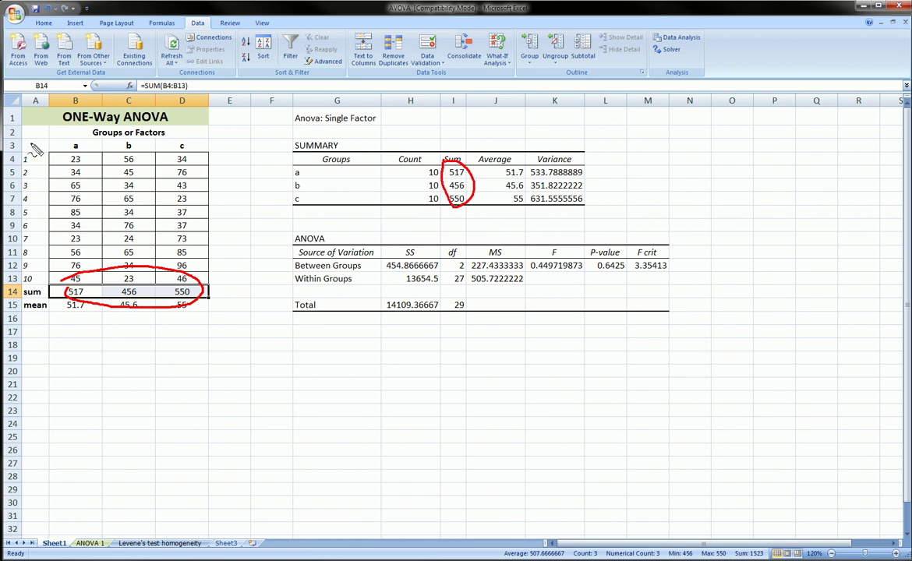
mouse_move(34, 148)
left_mouse_down()
mouse_move(51, 193)
mouse_move(45, 266)
mouse_move(17, 258)
mouse_move(23, 168)
mouse_move(35, 144)
left_mouse_up()
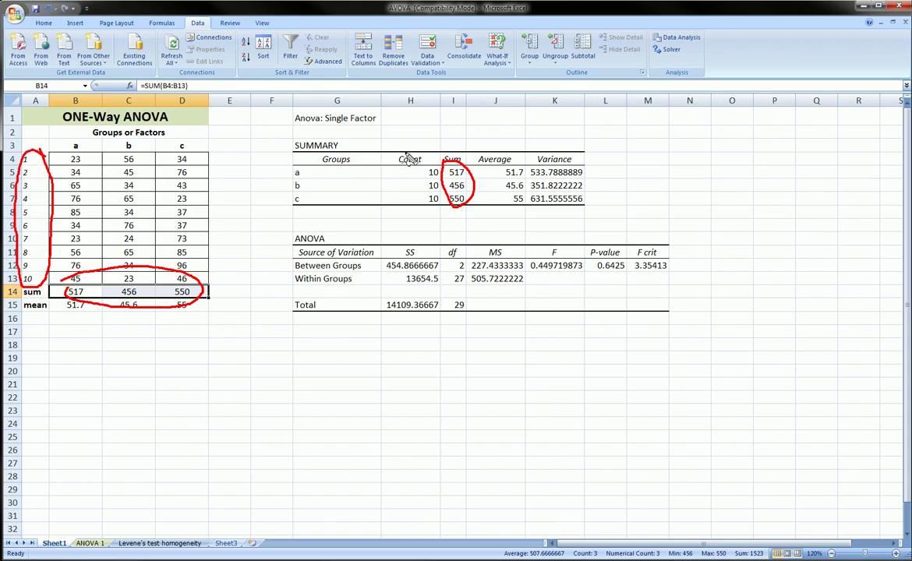
mouse_move(397, 152)
left_mouse_down()
mouse_move(424, 154)
mouse_move(441, 187)
mouse_move(400, 204)
mouse_move(396, 154)
left_mouse_up()
mouse_move(294, 178)
left_mouse_down()
mouse_move(303, 178)
mouse_move(309, 204)
left_mouse_up()
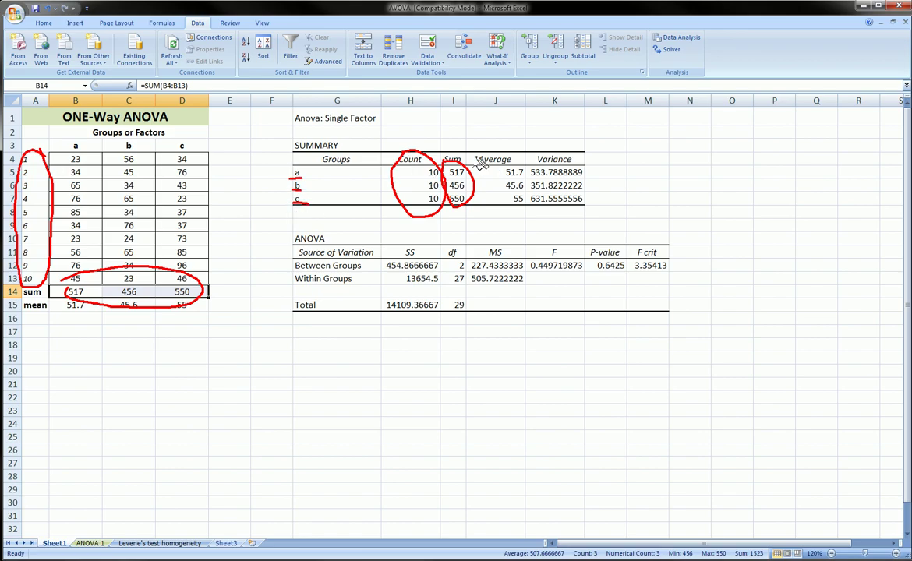
mouse_move(470, 156)
left_mouse_down()
mouse_move(499, 148)
mouse_move(518, 212)
mouse_move(473, 159)
left_mouse_up()
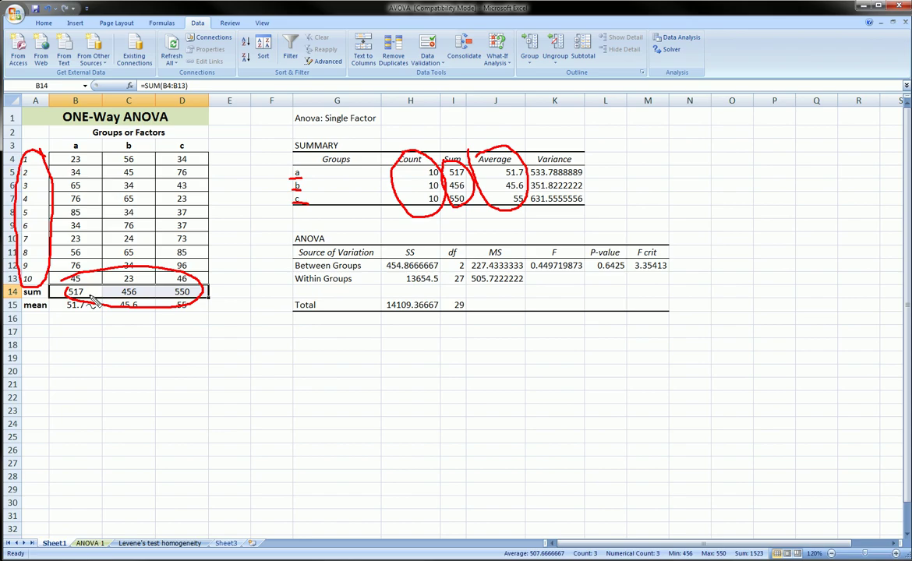
key("Escape")
mouse_move(57, 298)
left_mouse_down()
mouse_move(175, 296)
mouse_move(206, 306)
mouse_move(58, 317)
left_mouse_up()
key("Escape")
Step: Label cell A16 as var, below the mean label
left_click(43, 316)
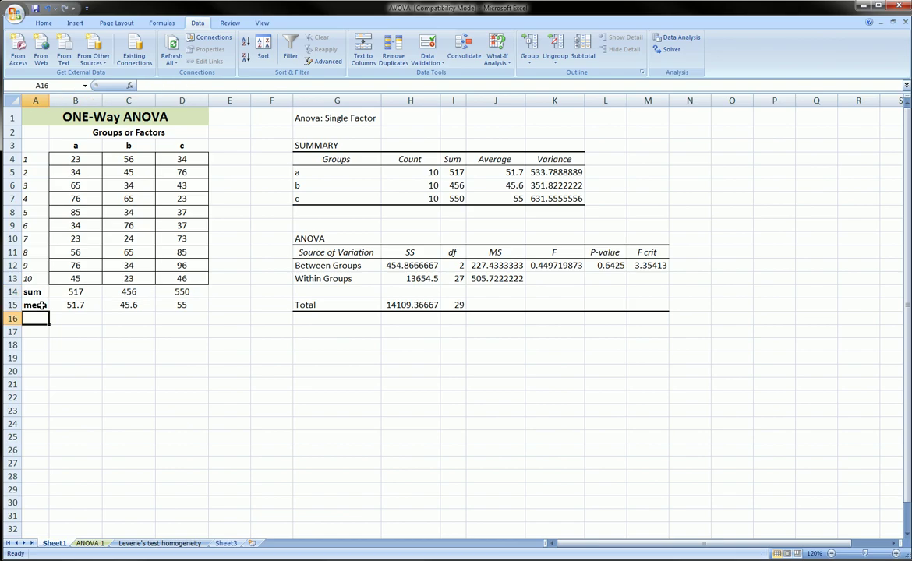
type("V")
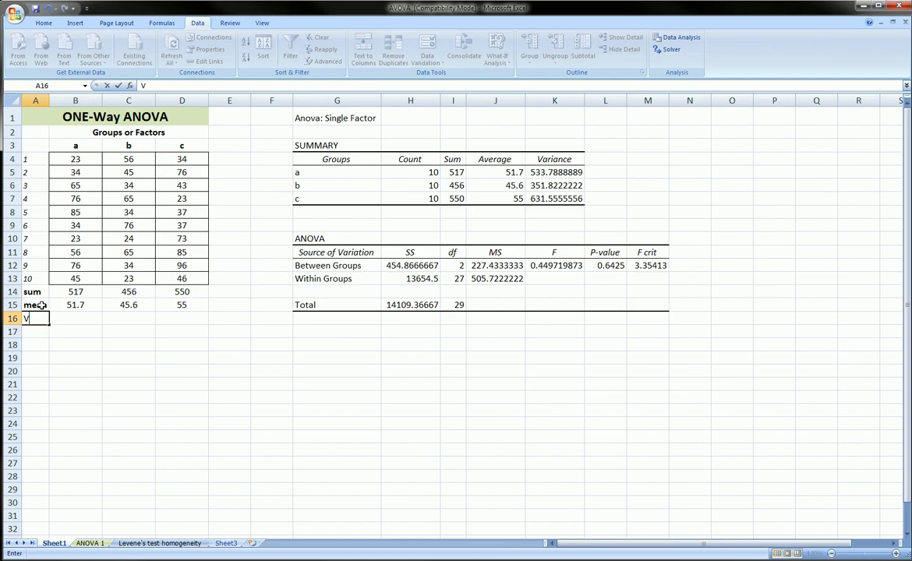
key("Tab")
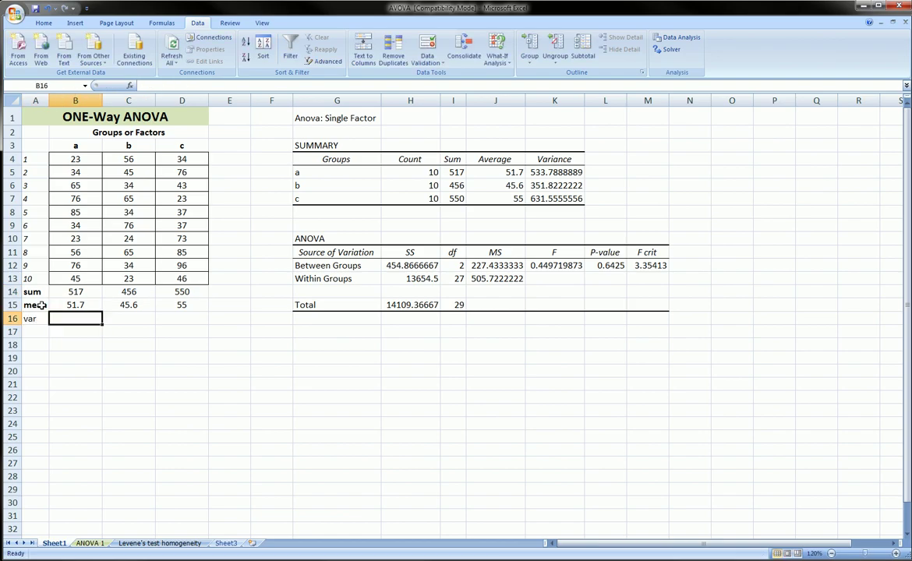
Step: Calculate group a's variance in B16 with =VAR(B4:B13) and copy the formula across to groups b and c
type("=var(")
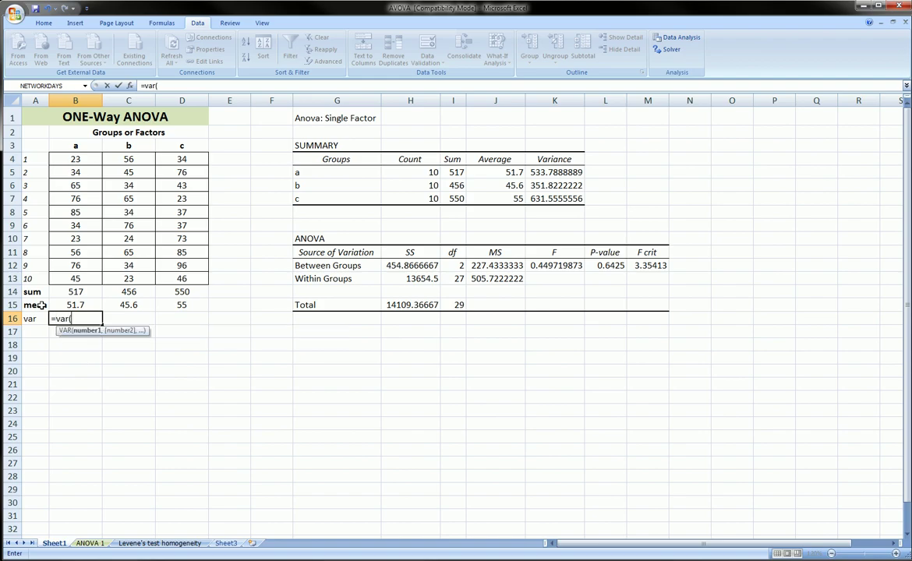
left_click_drag(70, 158, 88, 267)
key("Return")
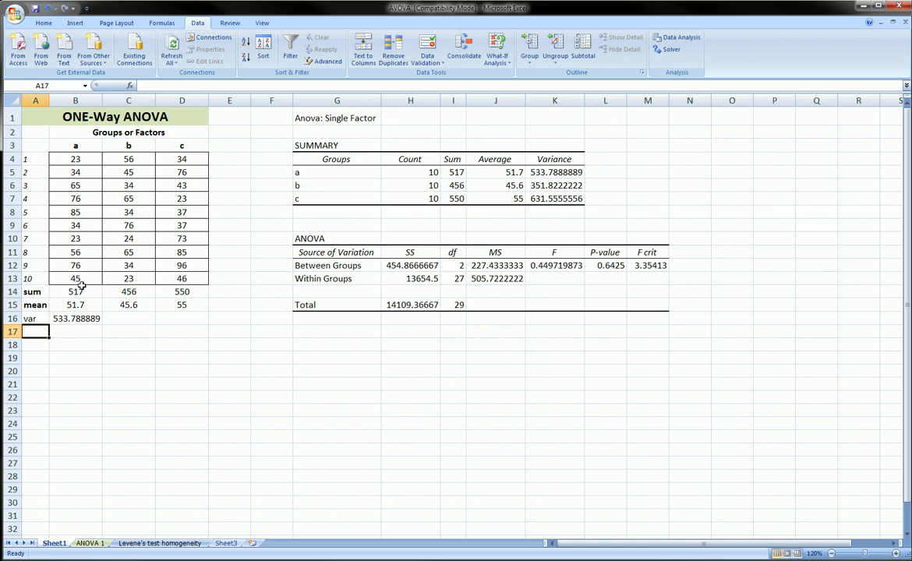
left_click(93, 317)
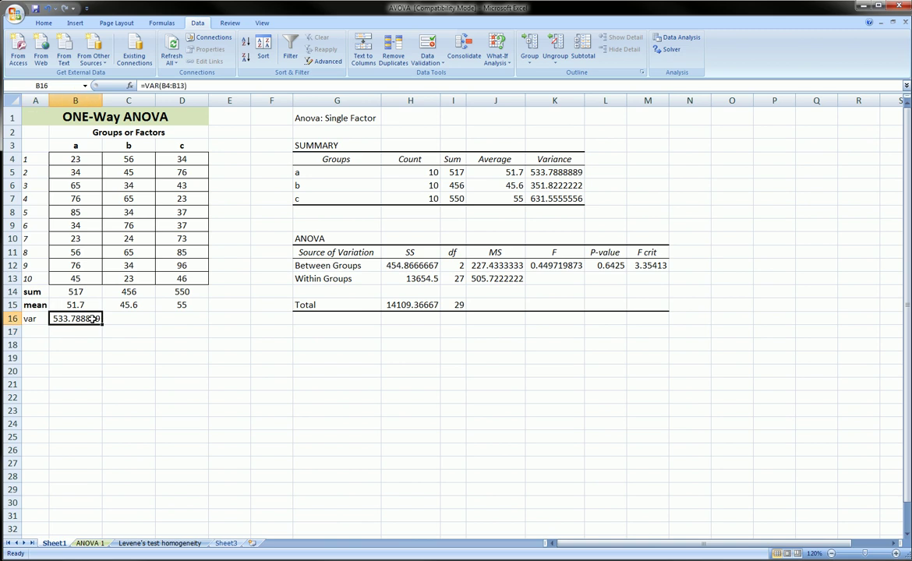
left_click_drag(100, 320, 195, 321)
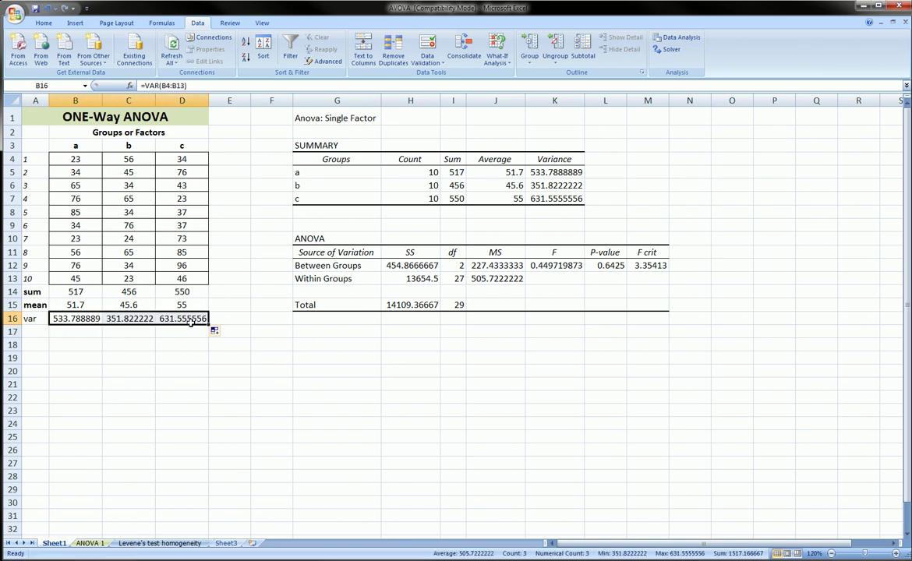
Step: Centre the SUMMARY heading in cell G3
left_click(43, 22)
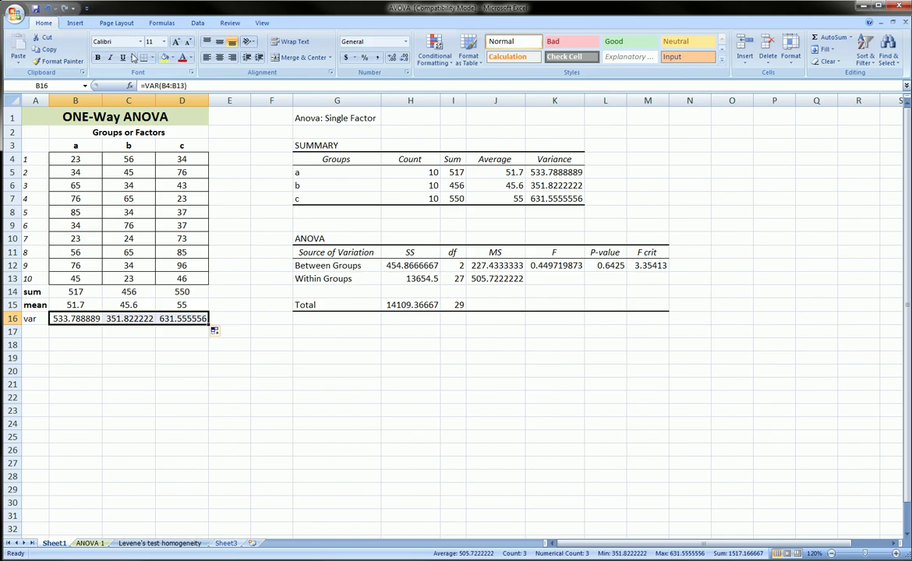
left_click(340, 170)
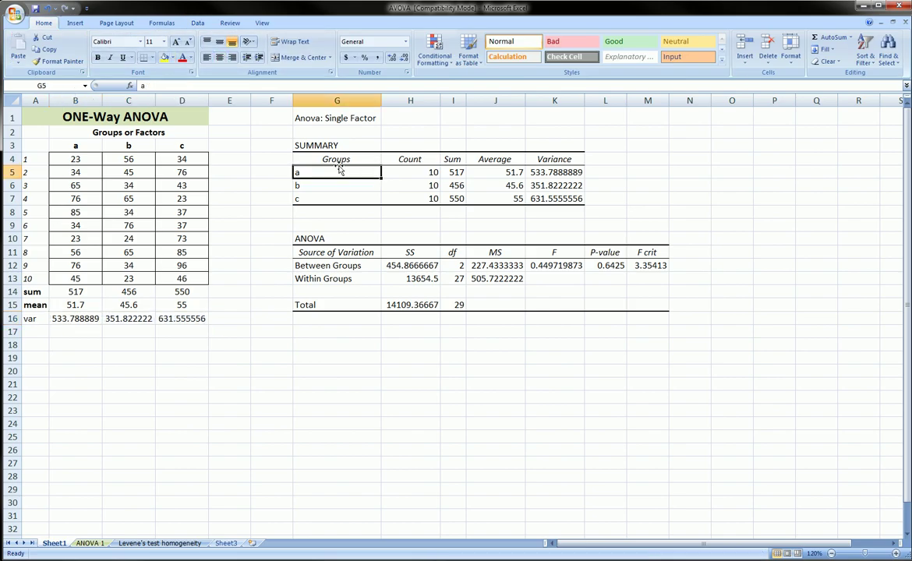
left_click(319, 144)
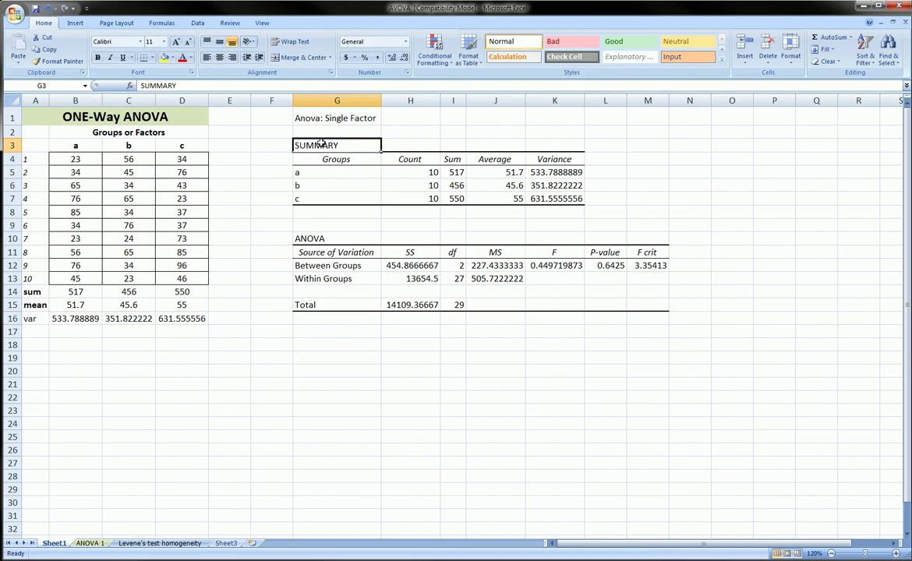
mouse_move(282, 136)
left_mouse_down()
mouse_move(437, 122)
mouse_move(577, 149)
mouse_move(522, 216)
mouse_move(392, 232)
mouse_move(266, 169)
mouse_move(266, 131)
mouse_move(282, 148)
mouse_move(352, 158)
mouse_move(269, 134)
left_mouse_up()
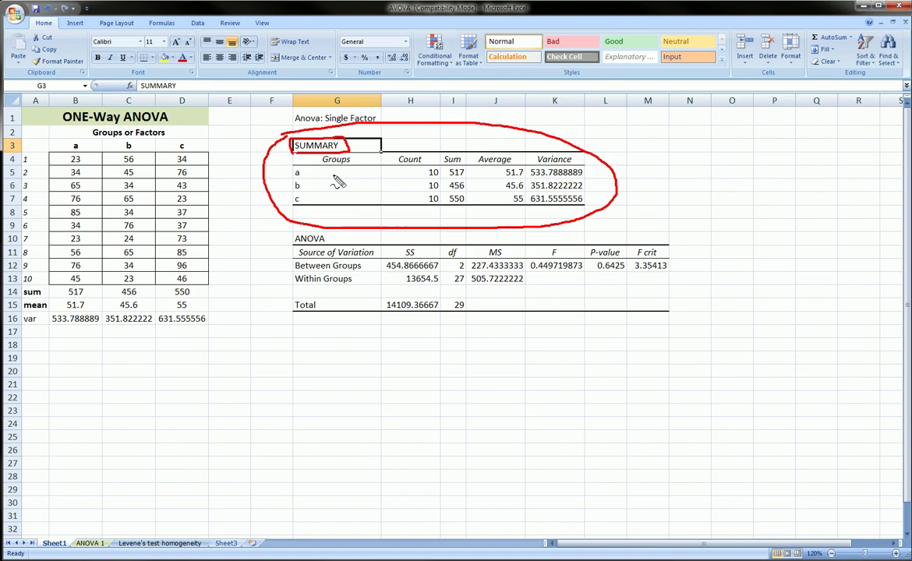
key("Escape")
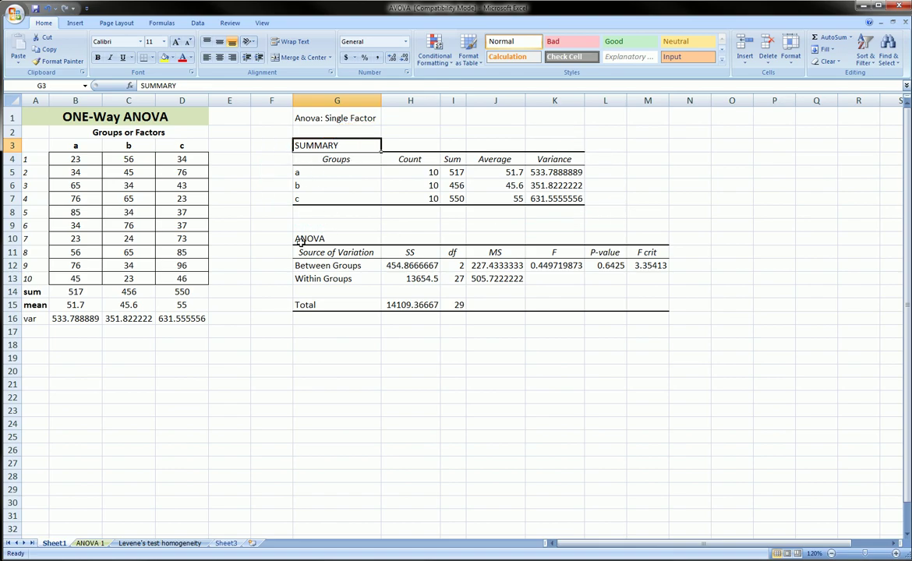
key("alt+h")
key("a")
key("c")
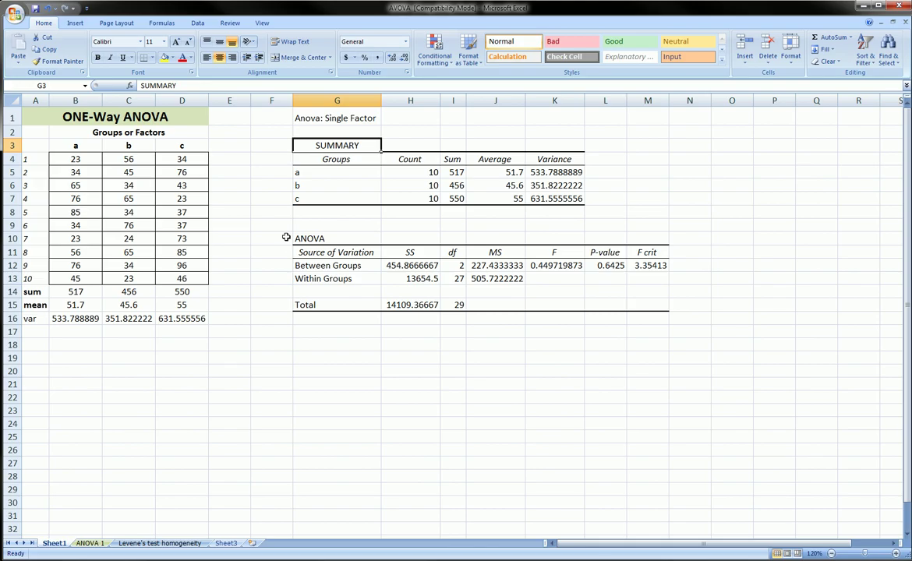
Step: Examine the ANOVA table's column headings and relate the between-groups and within-groups sums of squares to groups a, b and c
mouse_move(289, 238)
left_mouse_down()
mouse_move(475, 220)
mouse_move(684, 243)
mouse_move(368, 343)
mouse_move(273, 278)
mouse_move(282, 233)
left_mouse_up()
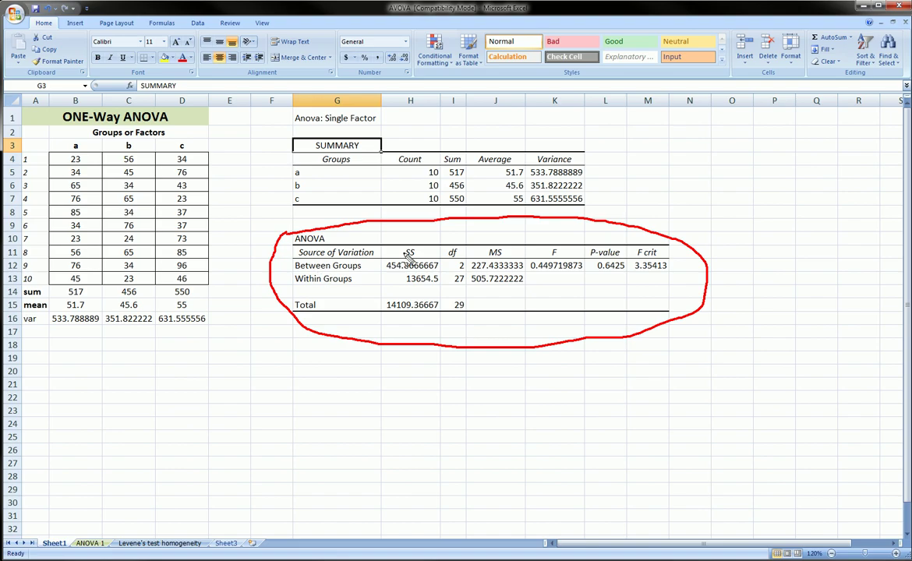
mouse_move(425, 259)
left_mouse_down()
mouse_move(461, 262)
mouse_move(445, 248)
mouse_move(495, 251)
mouse_move(487, 245)
left_mouse_up()
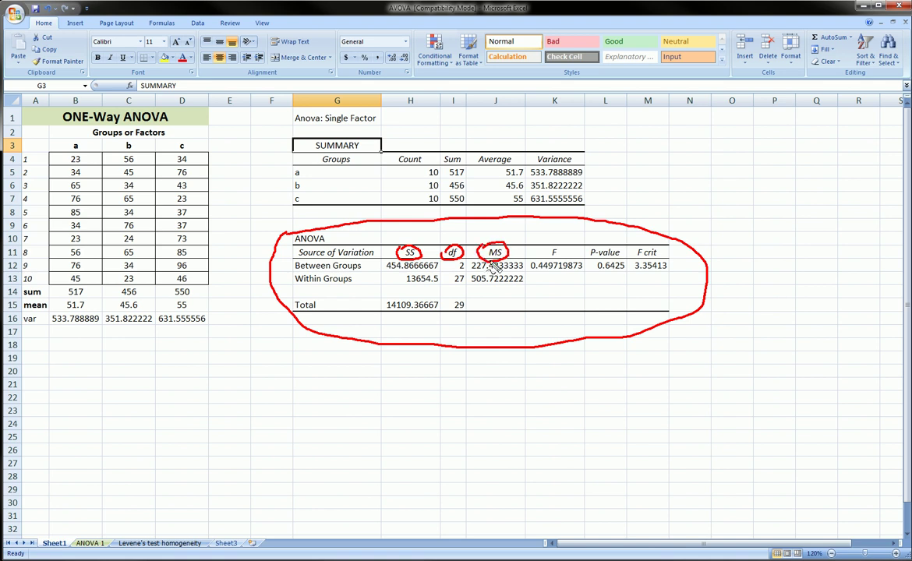
mouse_move(555, 245)
left_mouse_down()
mouse_move(566, 257)
mouse_move(552, 245)
left_mouse_up()
mouse_move(617, 250)
left_mouse_down()
mouse_move(592, 246)
mouse_move(616, 262)
mouse_move(638, 245)
mouse_move(662, 254)
mouse_move(644, 260)
left_mouse_up()
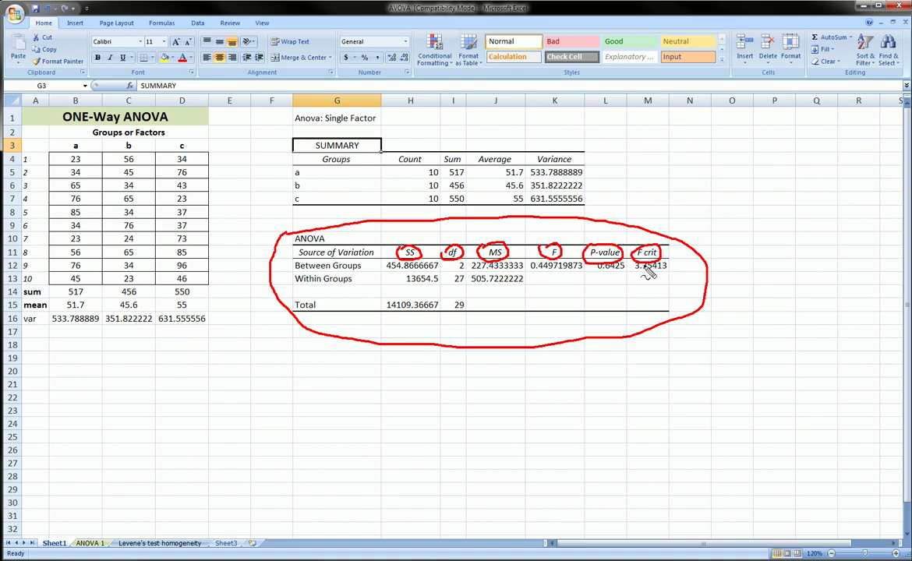
key("Escape")
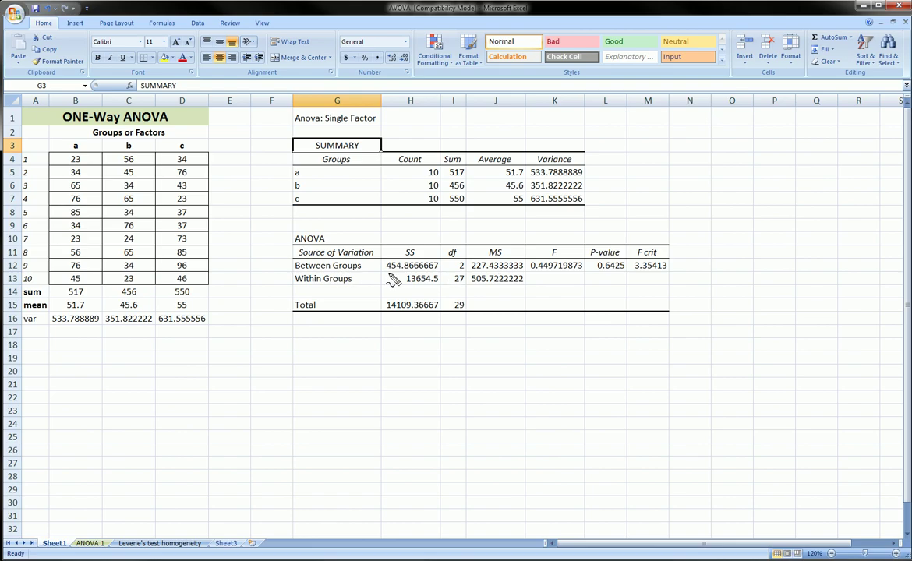
mouse_move(388, 271)
left_mouse_down()
mouse_move(438, 269)
mouse_move(425, 260)
mouse_move(430, 267)
mouse_move(409, 261)
mouse_move(388, 269)
left_mouse_up()
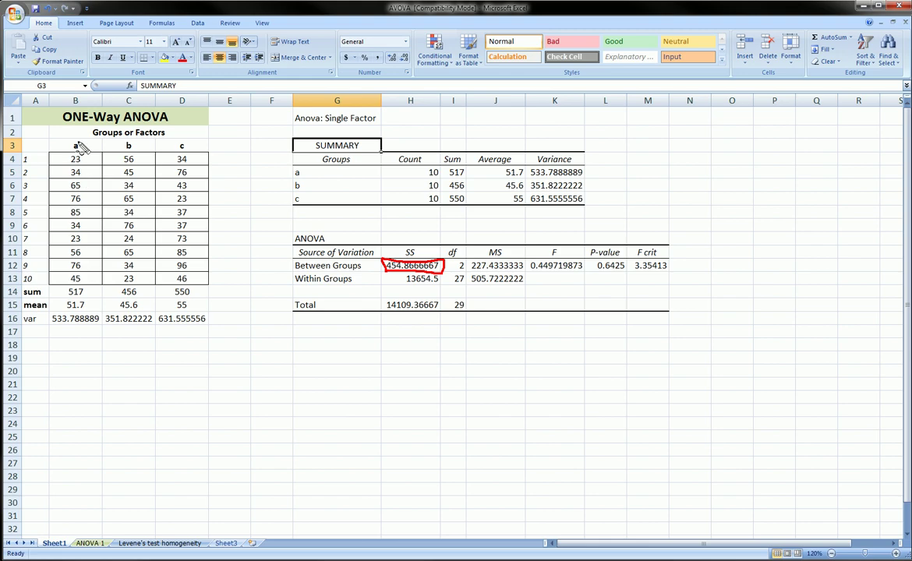
mouse_move(78, 142)
left_mouse_down()
mouse_move(152, 130)
mouse_move(184, 145)
left_mouse_up()
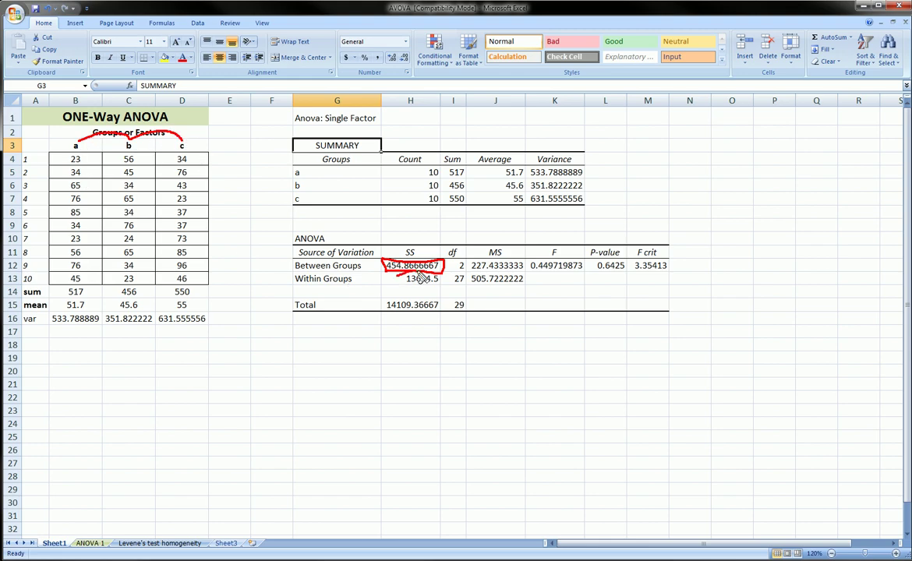
mouse_move(435, 277)
left_mouse_down()
mouse_move(410, 272)
mouse_move(405, 288)
mouse_move(441, 274)
left_mouse_up()
mouse_move(72, 153)
left_mouse_down()
mouse_move(62, 251)
mouse_move(92, 261)
mouse_move(95, 185)
mouse_move(86, 150)
mouse_move(109, 134)
mouse_move(117, 268)
mouse_move(138, 269)
mouse_move(142, 153)
mouse_move(110, 134)
mouse_move(166, 137)
mouse_move(167, 273)
mouse_move(200, 208)
mouse_move(191, 145)
left_mouse_up()
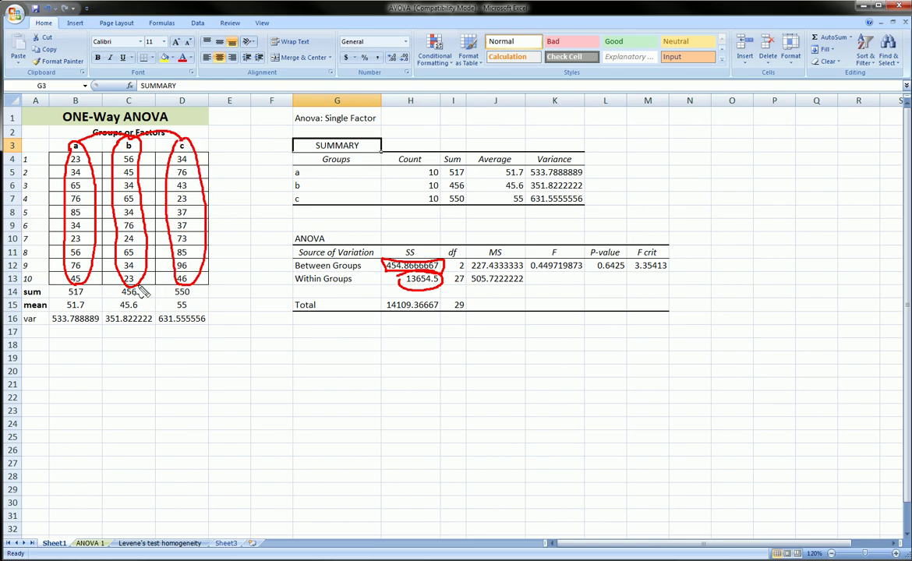
Step: Examine the ANOVA table's between-groups, within-groups and total sums of squares (SSB, SSW, SST) and relate them to the group data
mouse_move(101, 279)
left_mouse_down()
mouse_move(331, 298)
mouse_move(398, 281)
mouse_move(394, 291)
left_mouse_up()
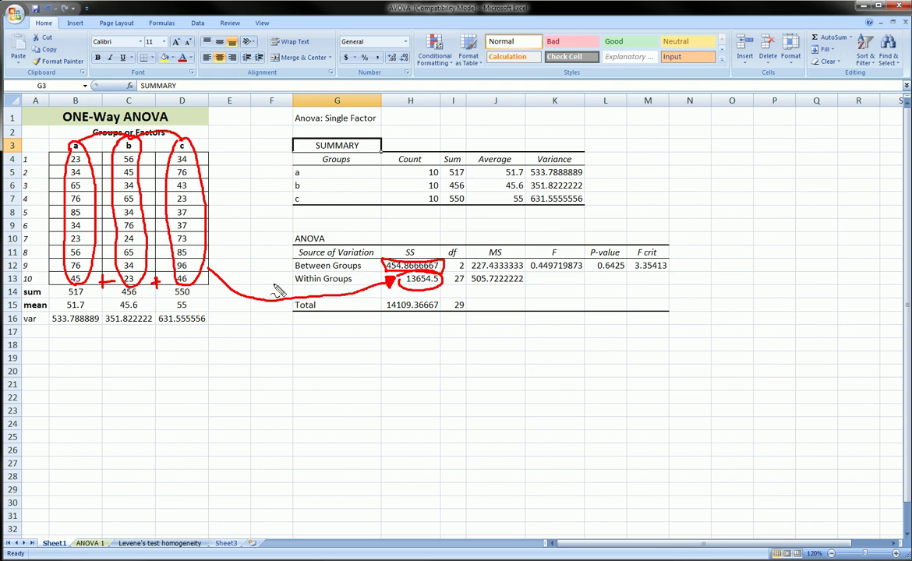
mouse_move(279, 111)
left_mouse_down()
mouse_move(283, 343)
mouse_move(514, 354)
mouse_move(668, 187)
mouse_move(647, 117)
mouse_move(269, 106)
left_mouse_up()
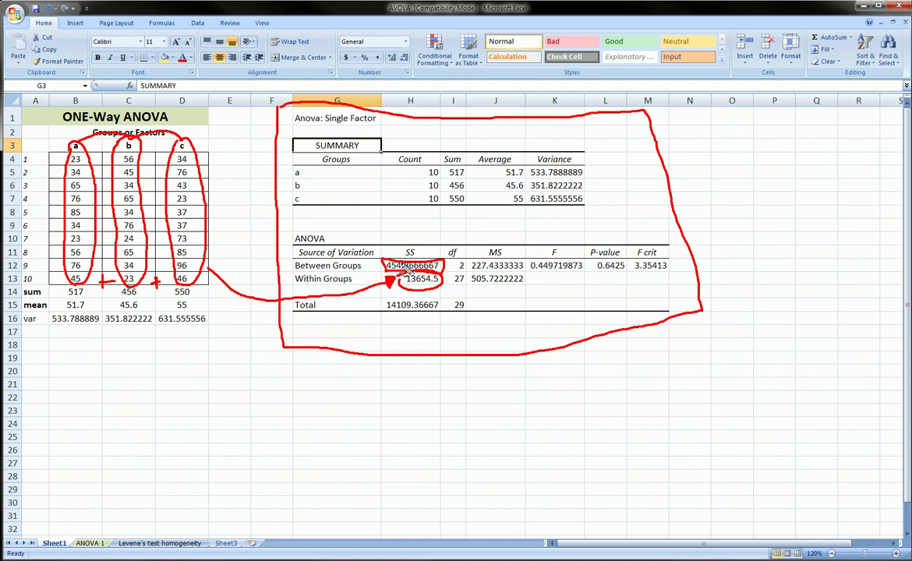
key("Escape")
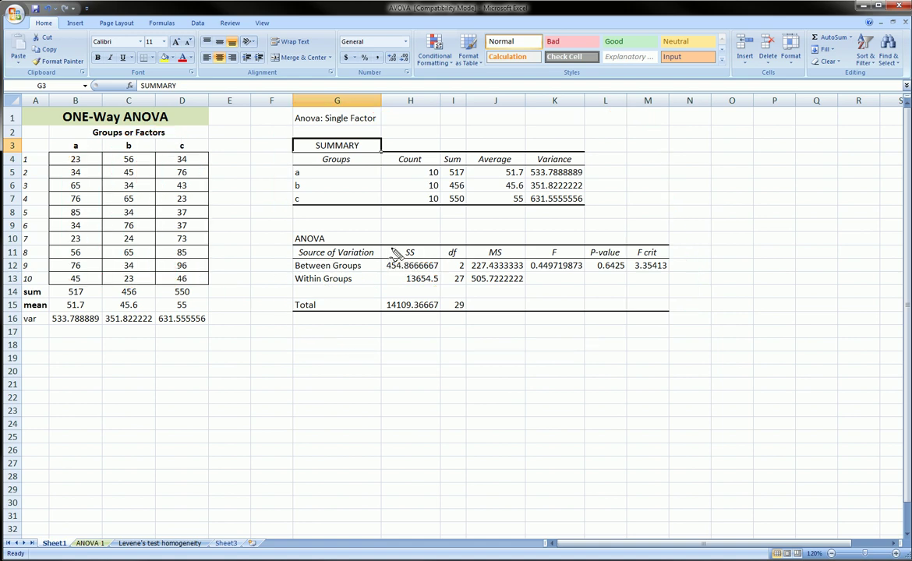
mouse_move(392, 251)
left_mouse_down()
mouse_move(425, 245)
mouse_move(441, 267)
mouse_move(439, 290)
mouse_move(391, 250)
left_mouse_up()
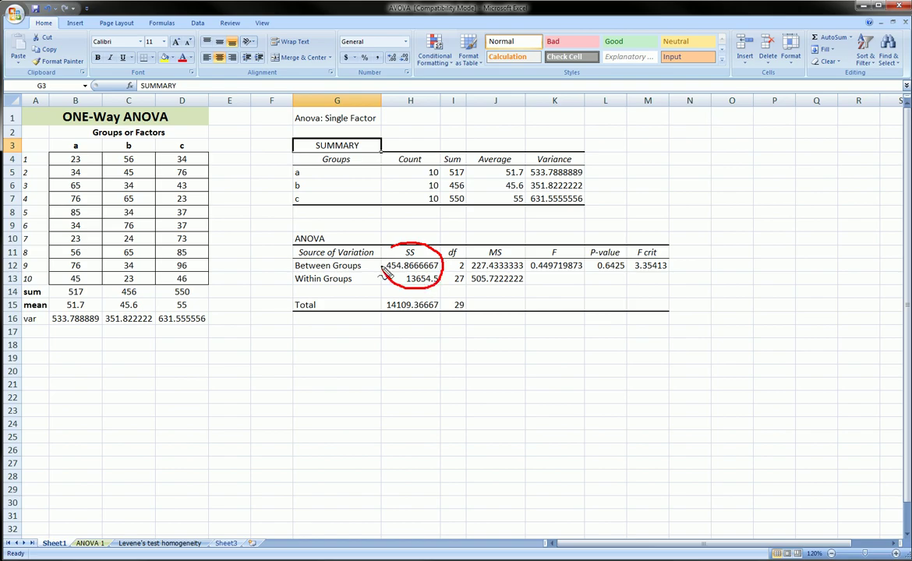
mouse_move(382, 284)
left_mouse_down()
mouse_move(407, 322)
mouse_move(446, 305)
mouse_move(420, 293)
mouse_move(390, 295)
left_mouse_up()
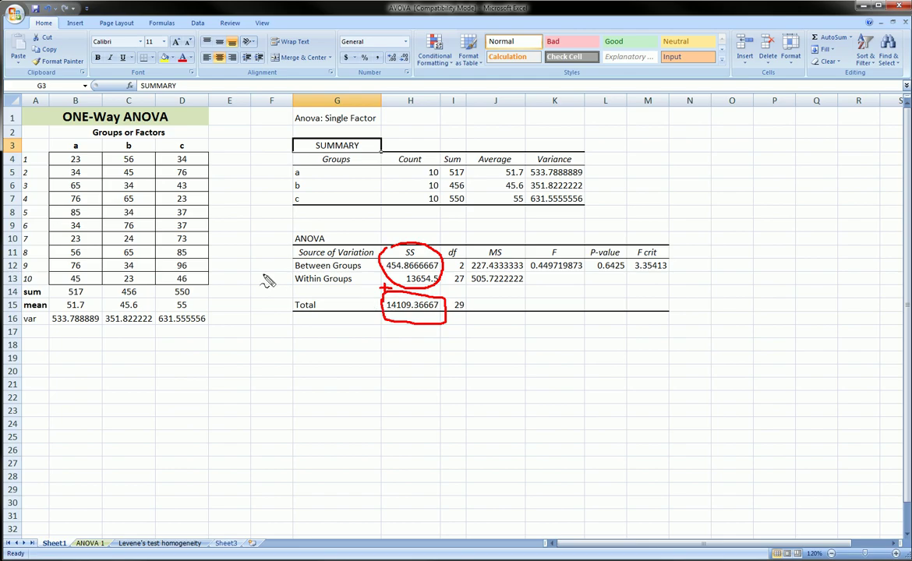
mouse_move(261, 274)
left_mouse_down()
mouse_move(259, 285)
mouse_move(286, 289)
mouse_move(262, 267)
mouse_move(273, 267)
left_mouse_up()
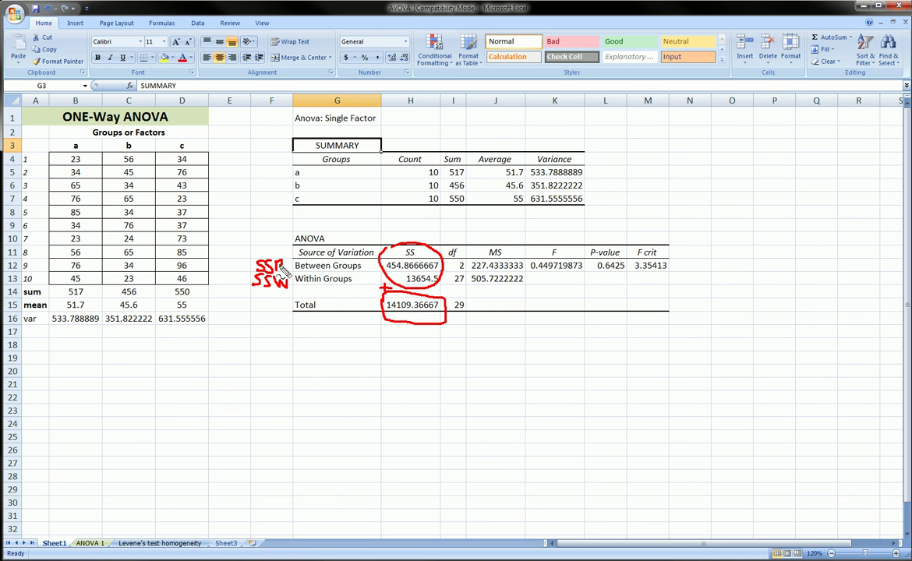
left_click_drag(295, 272, 312, 272)
mouse_move(270, 314)
left_mouse_down()
mouse_move(263, 321)
mouse_move(293, 314)
left_mouse_up()
mouse_move(288, 315)
left_mouse_down()
mouse_move(287, 324)
mouse_move(379, 313)
left_mouse_up()
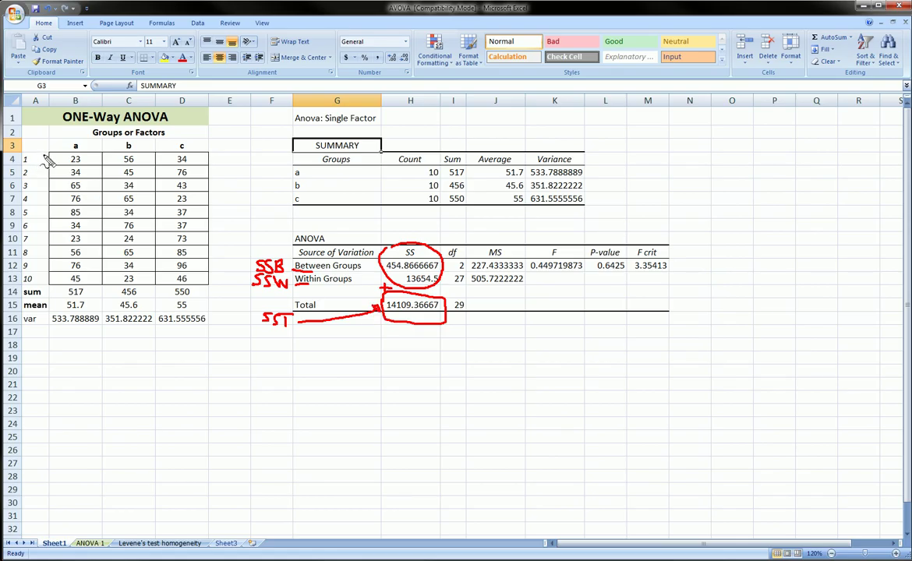
mouse_move(44, 158)
left_mouse_down()
mouse_move(147, 138)
mouse_move(223, 209)
mouse_move(197, 261)
mouse_move(143, 293)
mouse_move(66, 277)
mouse_move(26, 173)
mouse_move(53, 143)
left_mouse_up()
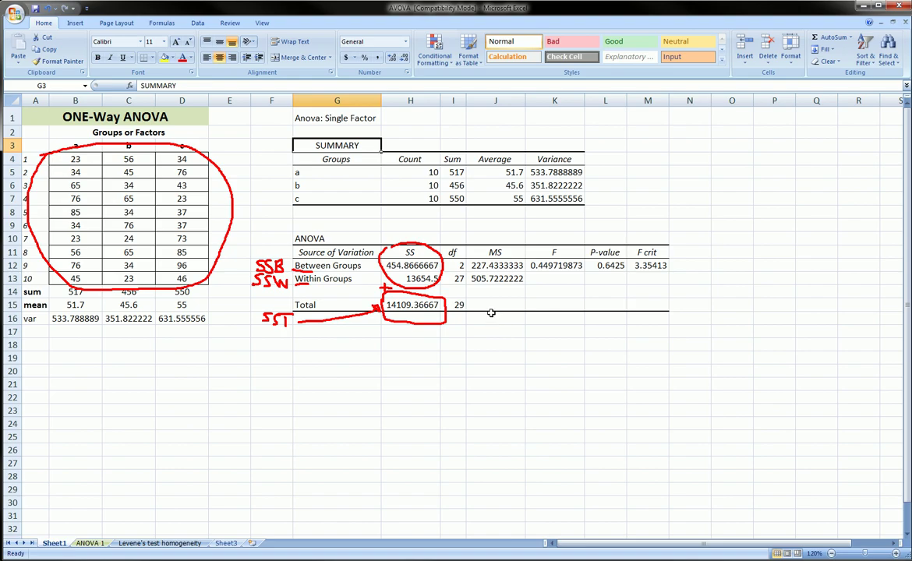
key("Escape")
Step: Examine the df column, checking between groups against k-1, within groups against k(n-1), and the total as their sum
mouse_move(448, 247)
left_mouse_down()
mouse_move(470, 297)
mouse_move(444, 276)
mouse_move(447, 248)
left_mouse_up()
mouse_move(287, 273)
left_mouse_down()
mouse_move(327, 275)
mouse_move(312, 286)
left_mouse_up()
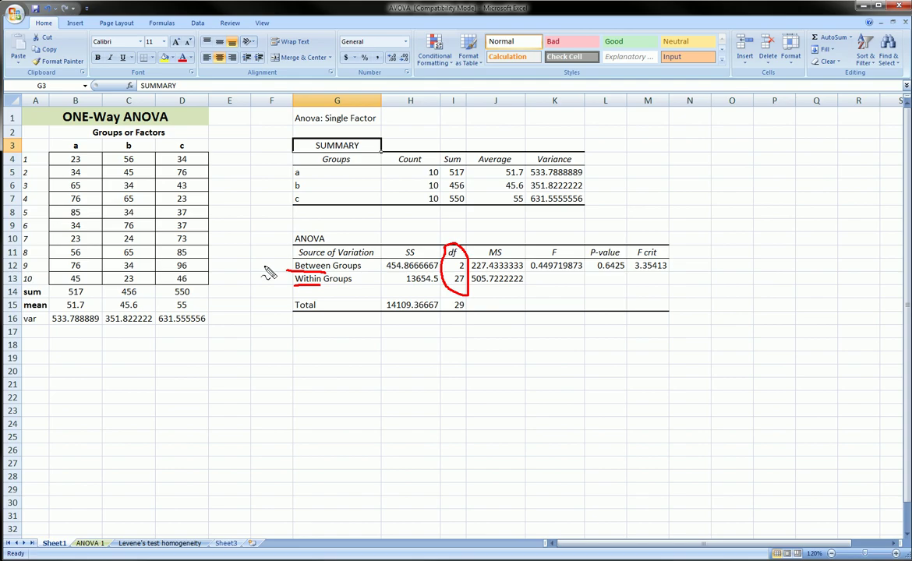
mouse_move(252, 259)
left_mouse_down()
mouse_move(254, 270)
mouse_move(276, 270)
left_mouse_up()
mouse_move(283, 331)
left_mouse_down()
mouse_move(297, 345)
mouse_move(315, 328)
left_mouse_up()
mouse_move(310, 328)
left_mouse_down()
mouse_move(310, 343)
mouse_move(344, 341)
left_mouse_up()
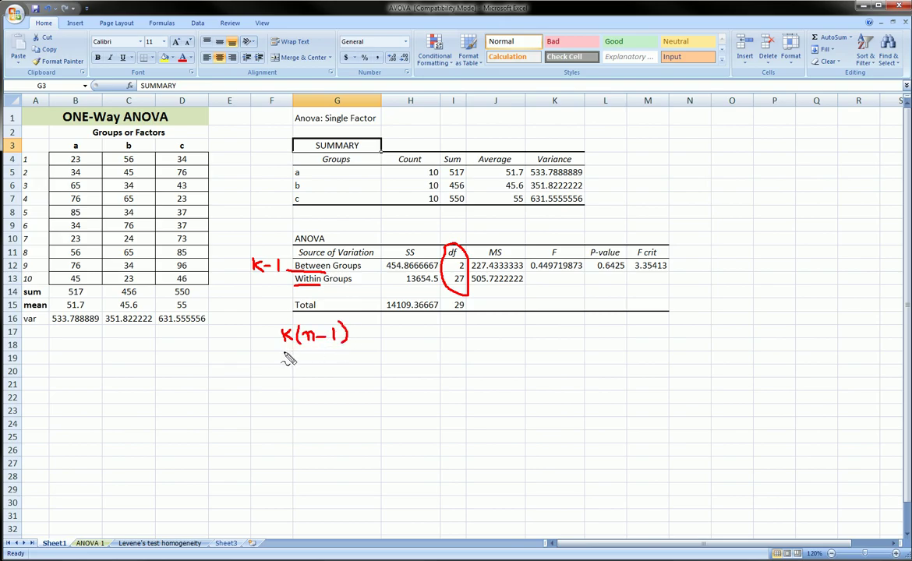
mouse_move(297, 366)
left_mouse_down()
mouse_move(285, 368)
mouse_move(313, 366)
mouse_move(319, 355)
mouse_move(347, 366)
mouse_move(286, 395)
mouse_move(350, 382)
left_mouse_up()
left_click_drag(338, 390, 376, 394)
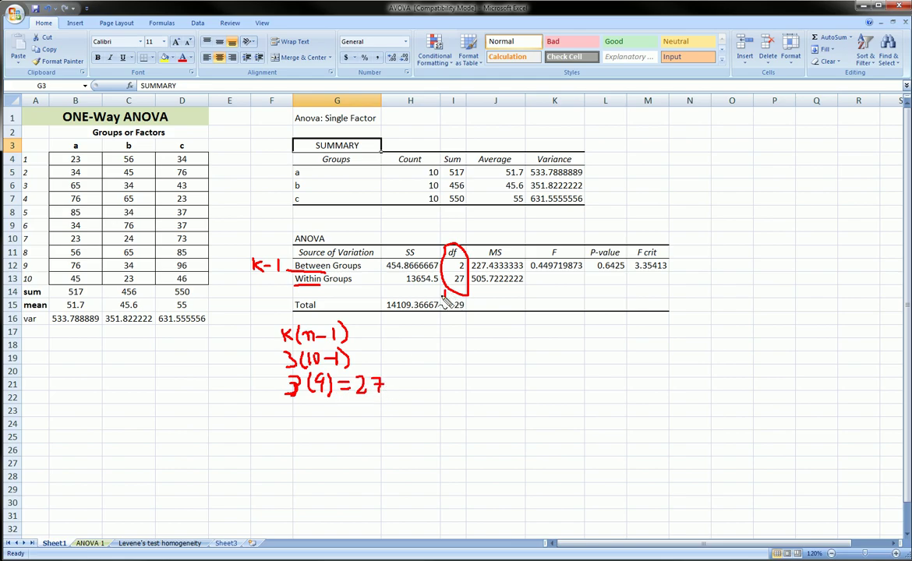
left_click_drag(438, 295, 449, 294)
mouse_move(443, 289)
left_mouse_down()
mouse_move(443, 299)
mouse_move(467, 309)
mouse_move(460, 316)
mouse_move(451, 309)
left_mouse_up()
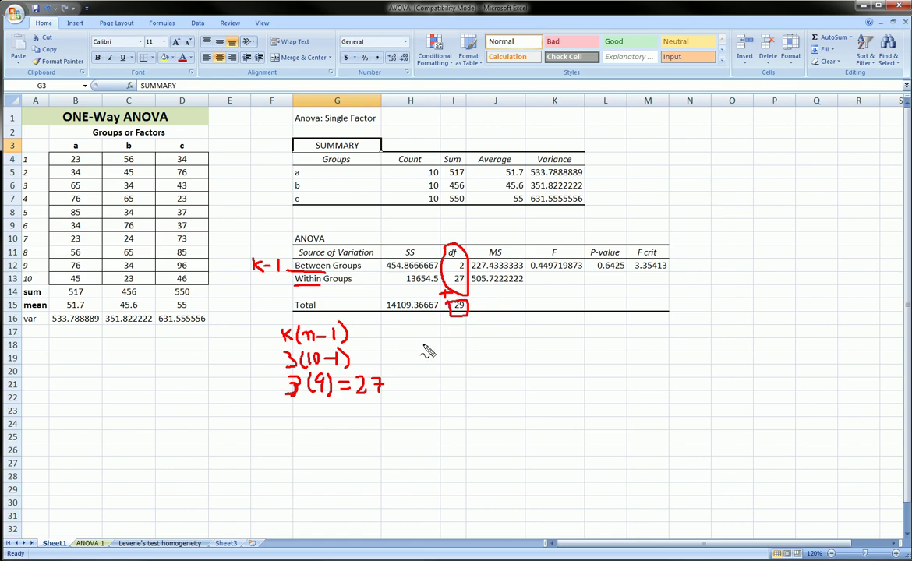
key("Escape")
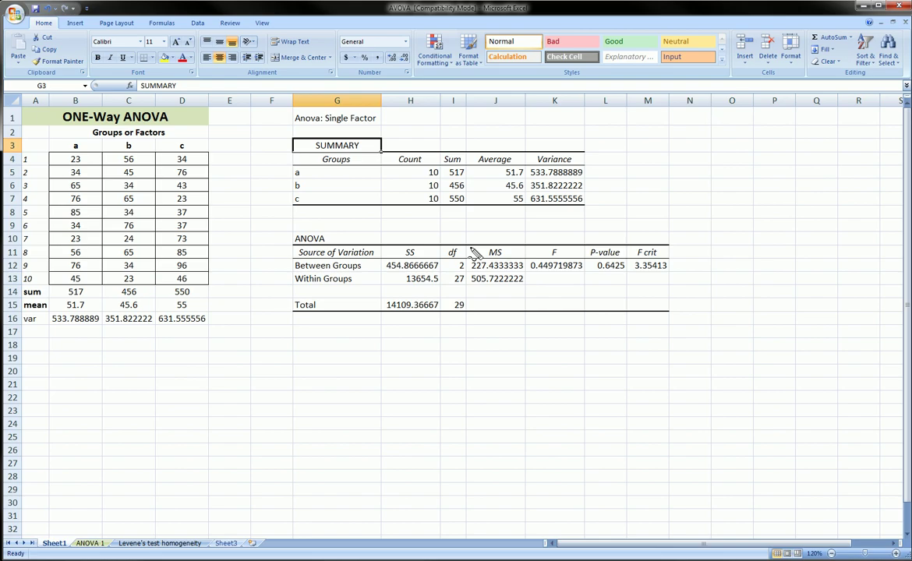
Step: Examine the MS column, relating each mean square to its row's sum of squares divided by its degrees of freedom
mouse_move(474, 252)
left_mouse_down()
mouse_move(514, 245)
mouse_move(522, 290)
mouse_move(478, 287)
mouse_move(467, 255)
left_mouse_up()
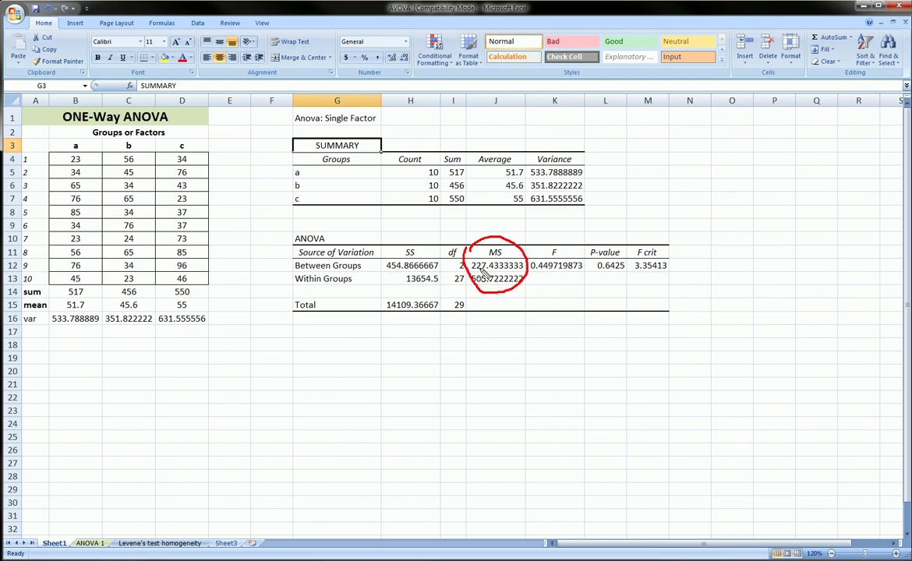
key("e")
mouse_move(381, 259)
left_mouse_down()
mouse_move(440, 272)
mouse_move(397, 274)
mouse_move(383, 262)
left_mouse_up()
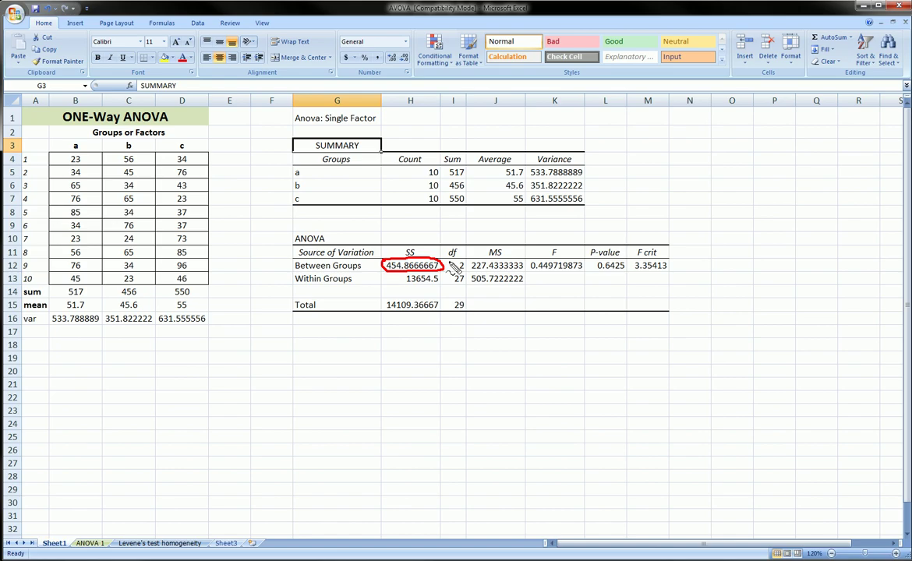
mouse_move(449, 261)
left_mouse_down()
mouse_move(445, 269)
mouse_move(459, 259)
mouse_move(452, 273)
mouse_move(472, 270)
mouse_move(480, 279)
mouse_move(524, 275)
mouse_move(499, 258)
mouse_move(472, 265)
left_mouse_up()
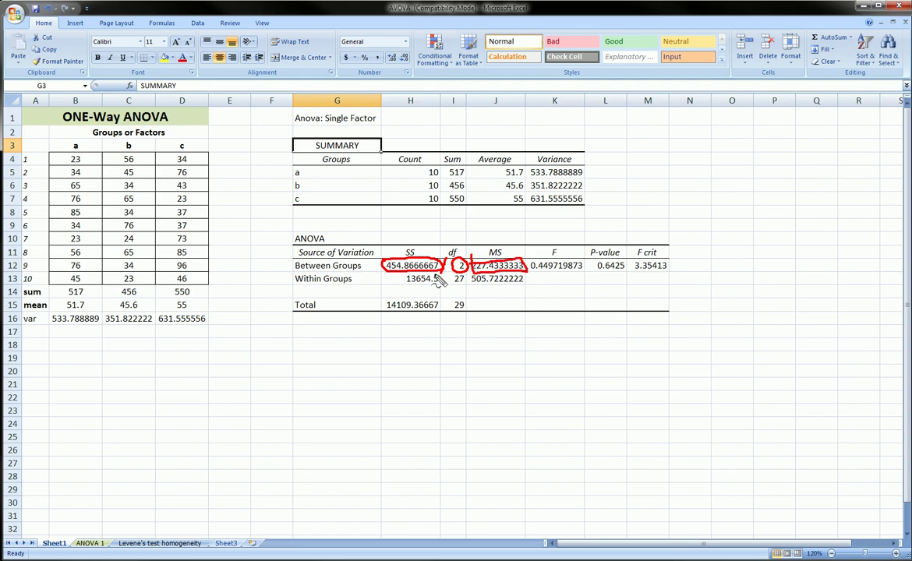
key("Escape")
mouse_move(403, 282)
left_mouse_down()
mouse_move(446, 285)
mouse_move(436, 301)
mouse_move(454, 277)
mouse_move(466, 283)
mouse_move(454, 285)
mouse_move(464, 275)
mouse_move(474, 286)
mouse_move(524, 290)
mouse_move(531, 279)
mouse_move(476, 282)
left_mouse_up()
key("Escape")
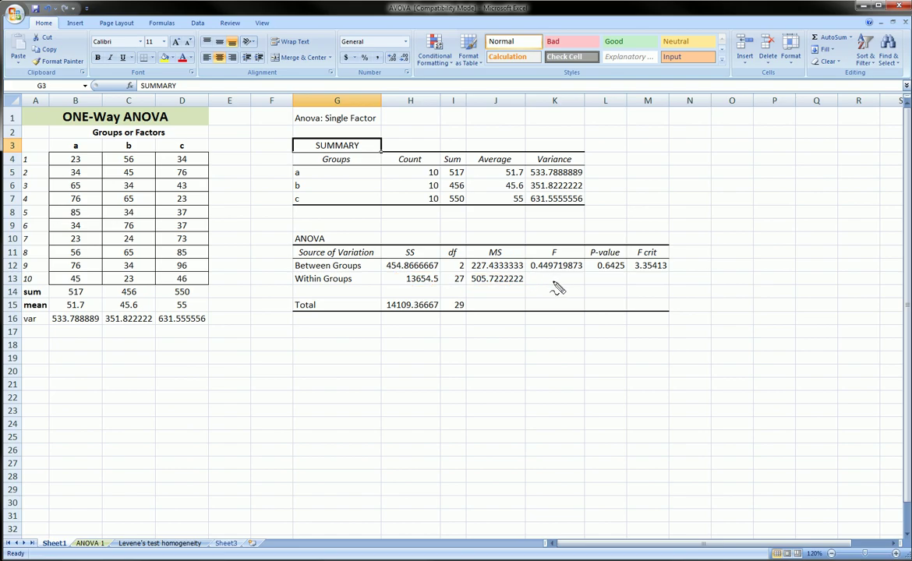
Step: Examine the F statistic as the ratio of the between-groups mean square (MSB) to the within-groups mean square (MSW)
mouse_move(567, 285)
left_mouse_down()
mouse_move(579, 277)
mouse_move(582, 288)
left_mouse_up()
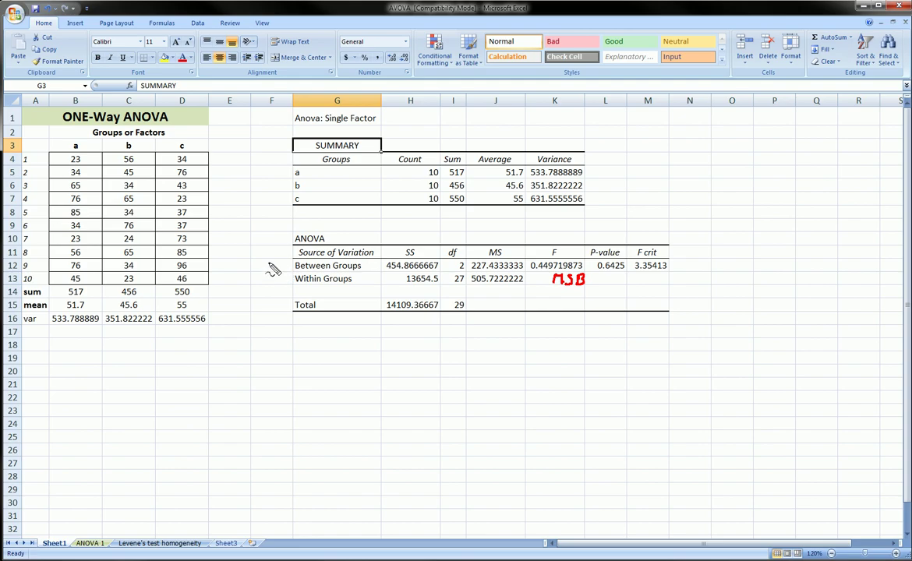
left_click_drag(269, 265, 291, 264)
left_click_drag(285, 260, 286, 268)
left_click_drag(478, 273, 469, 260)
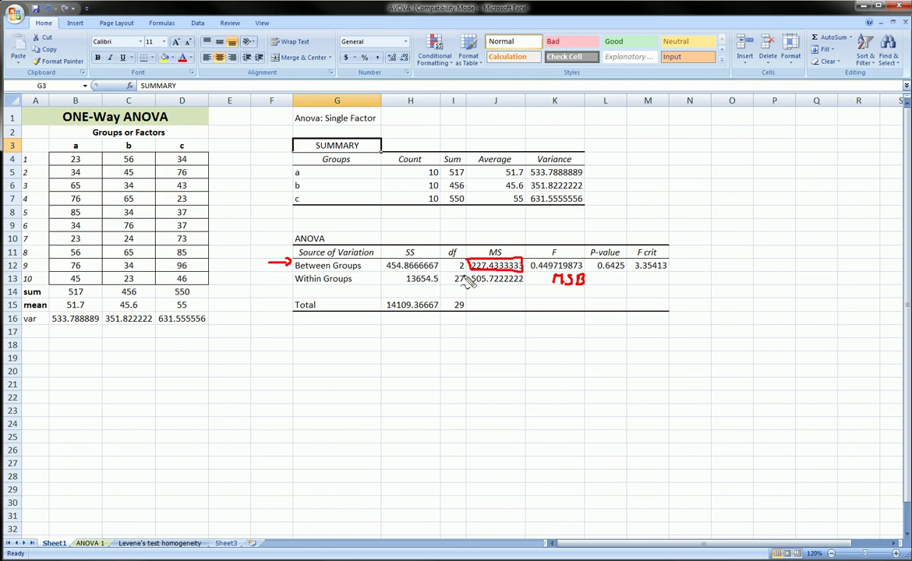
left_click_drag(268, 276, 286, 277)
mouse_move(470, 274)
left_mouse_down()
mouse_move(470, 286)
mouse_move(524, 277)
mouse_move(470, 272)
left_mouse_up()
mouse_move(550, 288)
left_mouse_down()
mouse_move(588, 287)
mouse_move(524, 266)
mouse_move(546, 303)
mouse_move(583, 306)
mouse_move(587, 298)
mouse_move(555, 257)
mouse_move(530, 260)
mouse_move(527, 273)
mouse_move(586, 268)
left_mouse_up()
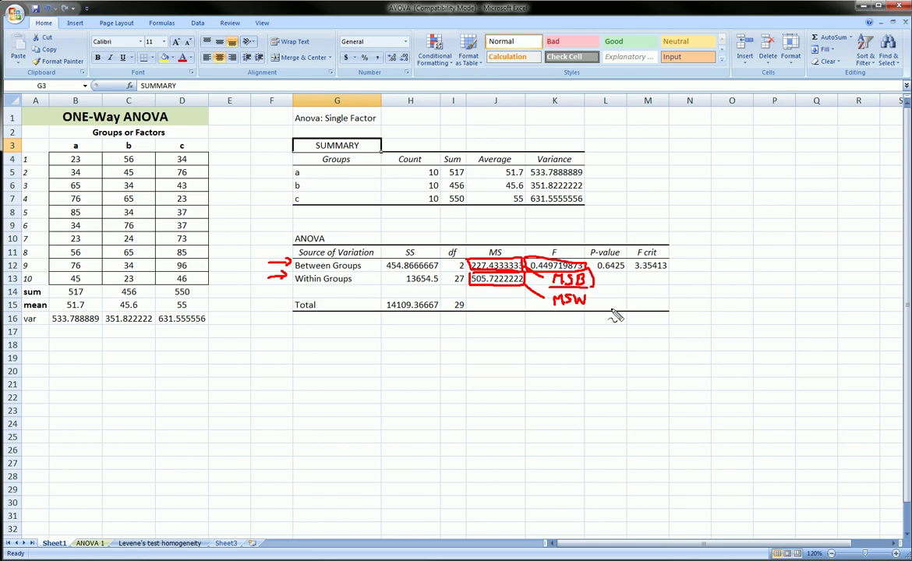
key("e")
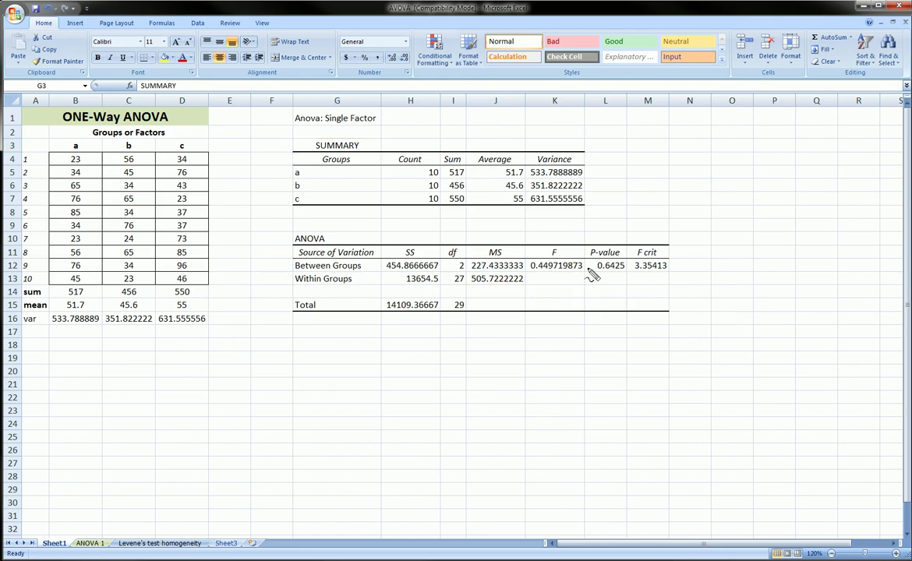
Step: Examine the P-value in light of the null hypothesis μa=μb=μc and the alternative of at least one inequality
mouse_move(594, 267)
left_mouse_down()
mouse_move(625, 279)
mouse_move(623, 265)
mouse_move(614, 265)
left_mouse_up()
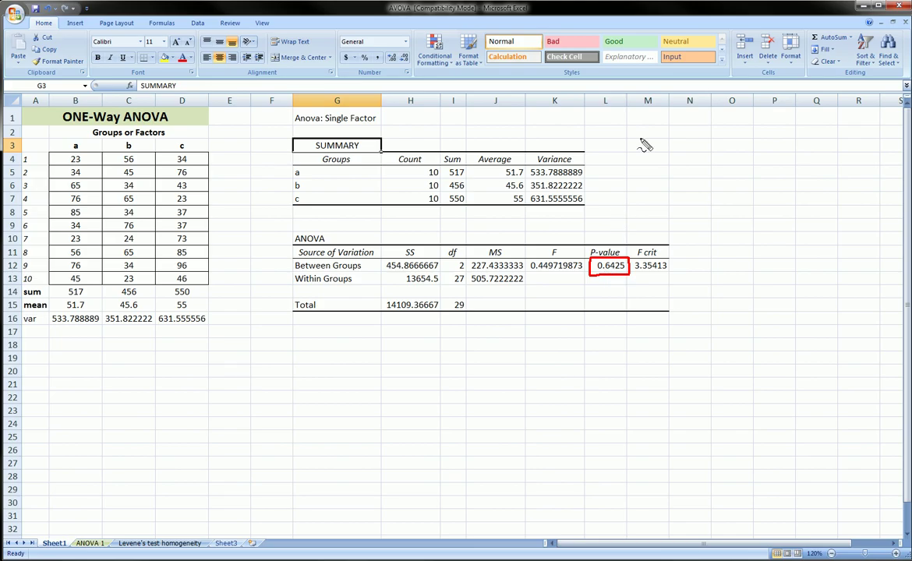
mouse_move(617, 122)
left_mouse_down()
mouse_move(618, 140)
mouse_move(630, 131)
mouse_move(640, 141)
left_mouse_up()
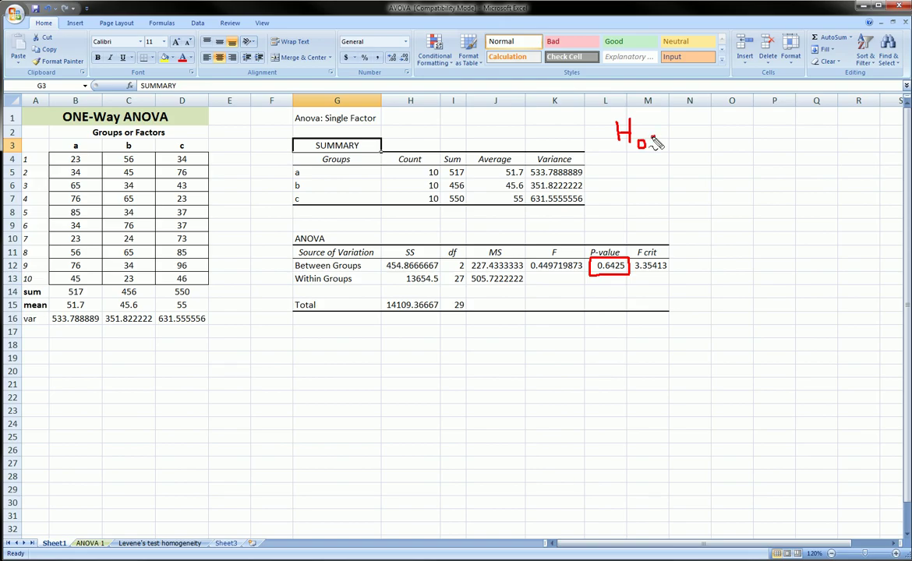
left_click(652, 137)
left_click(653, 130)
mouse_move(666, 148)
left_mouse_down()
mouse_move(678, 131)
mouse_move(690, 140)
mouse_move(722, 130)
mouse_move(739, 151)
mouse_move(762, 128)
mouse_move(785, 144)
left_mouse_up()
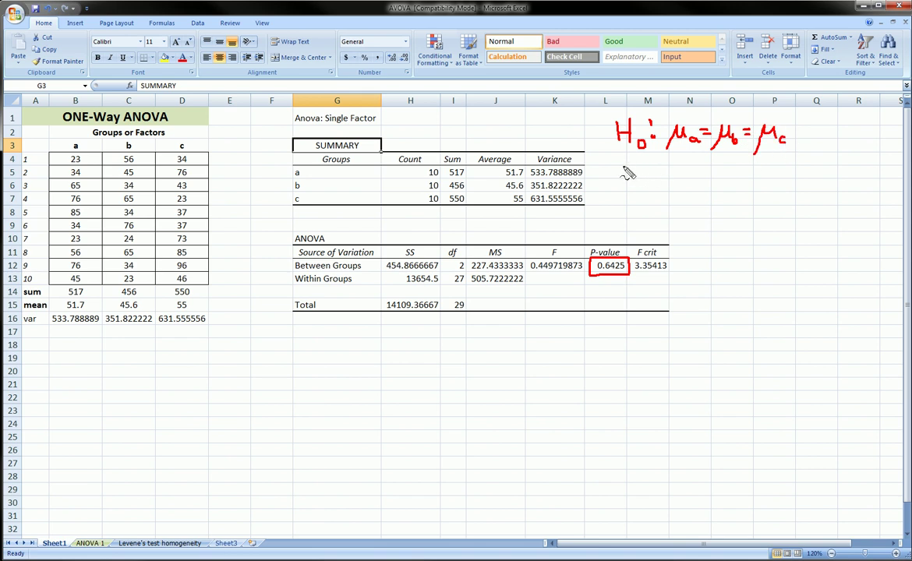
mouse_move(622, 165)
left_mouse_down()
mouse_move(623, 191)
mouse_move(637, 189)
mouse_move(638, 178)
mouse_move(650, 196)
left_mouse_up()
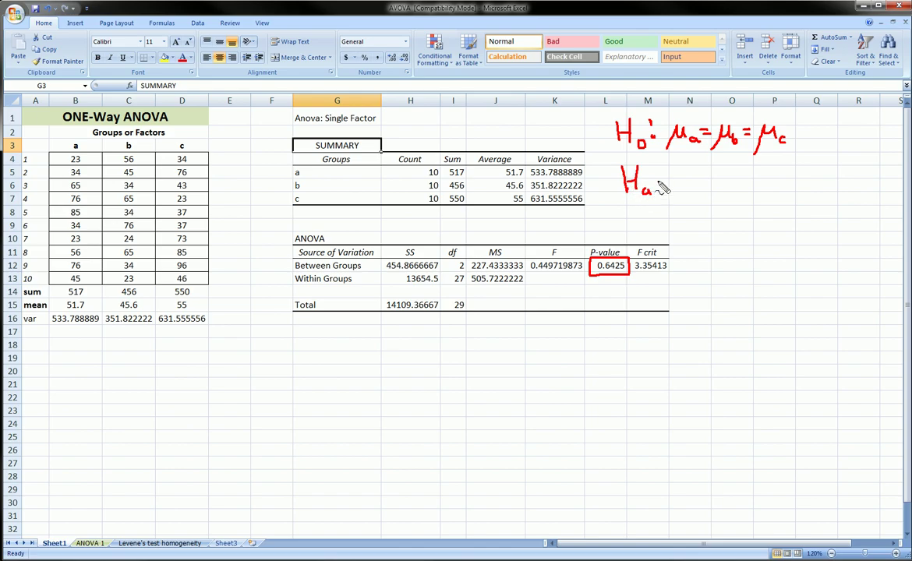
left_click(659, 185)
mouse_move(686, 190)
left_mouse_down()
mouse_move(692, 172)
mouse_move(699, 190)
mouse_move(701, 182)
mouse_move(733, 185)
mouse_move(737, 173)
mouse_move(747, 187)
mouse_move(754, 166)
mouse_move(756, 185)
left_mouse_up()
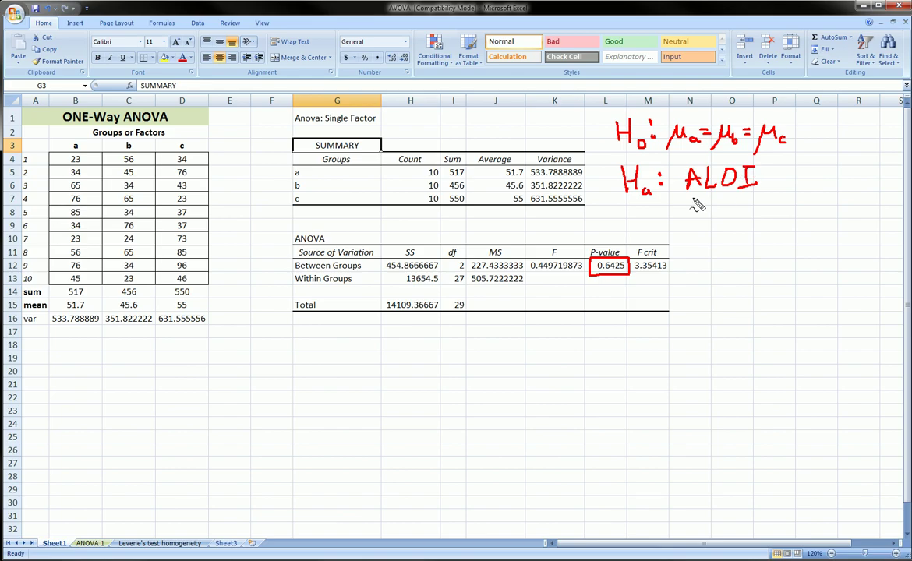
mouse_move(689, 202)
left_mouse_down()
mouse_move(713, 200)
mouse_move(724, 246)
left_mouse_up()
left_click_drag(719, 242, 719, 251)
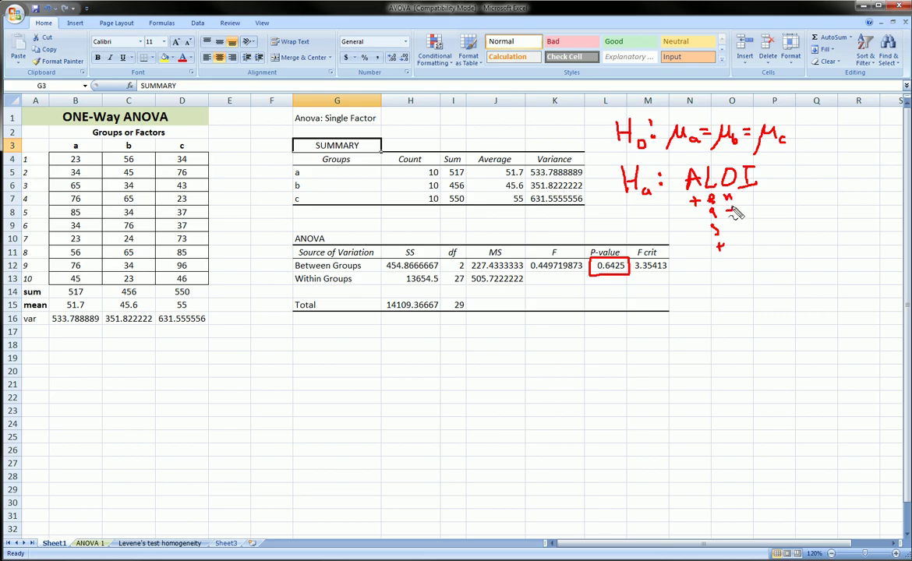
mouse_move(728, 207)
left_mouse_down()
mouse_move(754, 199)
mouse_move(755, 216)
left_mouse_up()
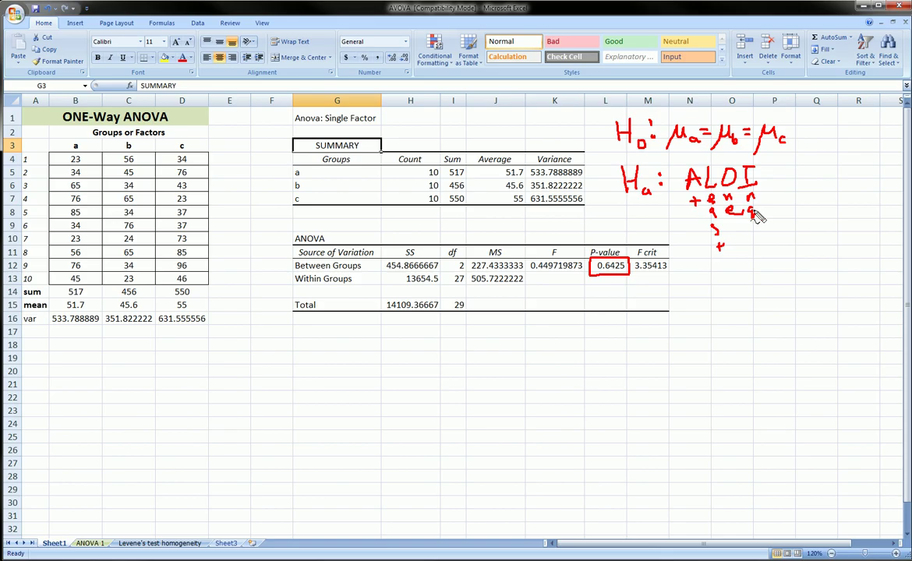
left_click_drag(750, 209, 754, 216)
left_click_drag(762, 251, 763, 329)
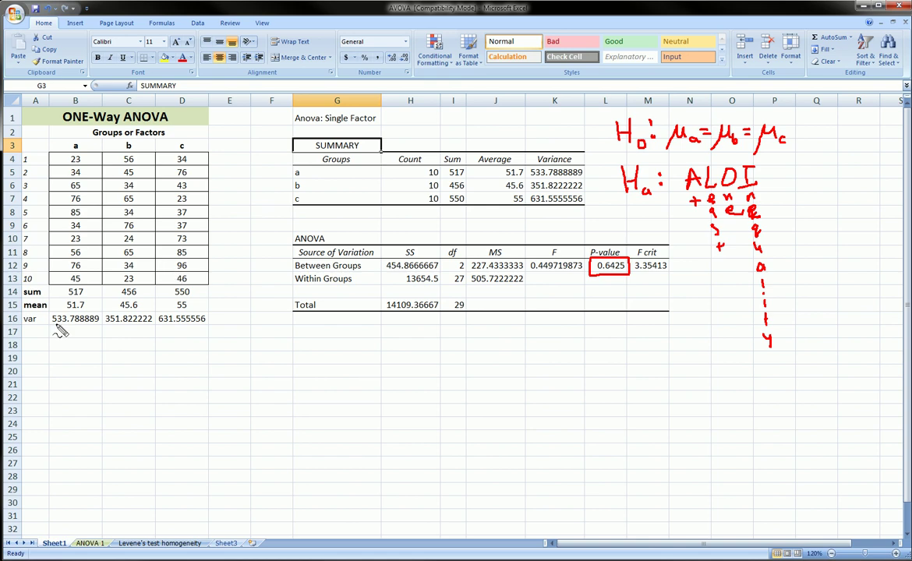
Step: Compare the three groups' statistics below the data and judge from the P-value whether to reject the null hypothesis
mouse_move(74, 327)
left_mouse_down()
mouse_move(107, 355)
mouse_move(156, 365)
mouse_move(187, 339)
left_mouse_up()
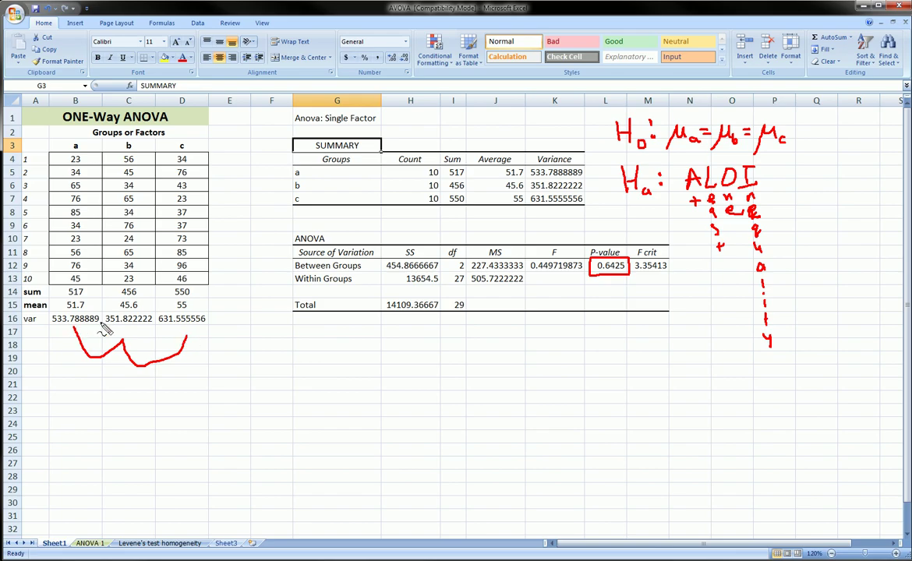
mouse_move(104, 326)
left_mouse_down()
mouse_move(154, 318)
mouse_move(132, 312)
mouse_move(104, 326)
left_mouse_up()
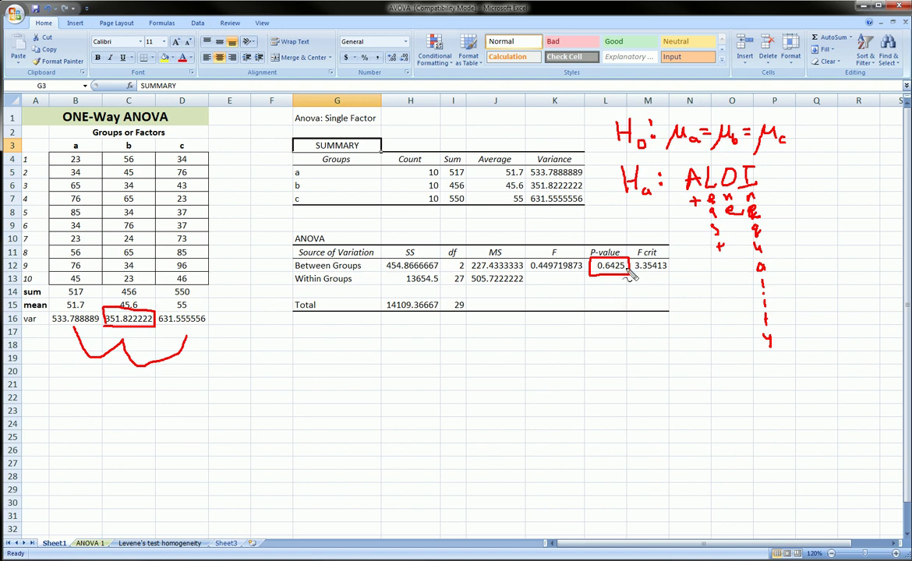
mouse_move(627, 257)
left_mouse_down()
mouse_move(635, 227)
mouse_move(621, 225)
left_mouse_up()
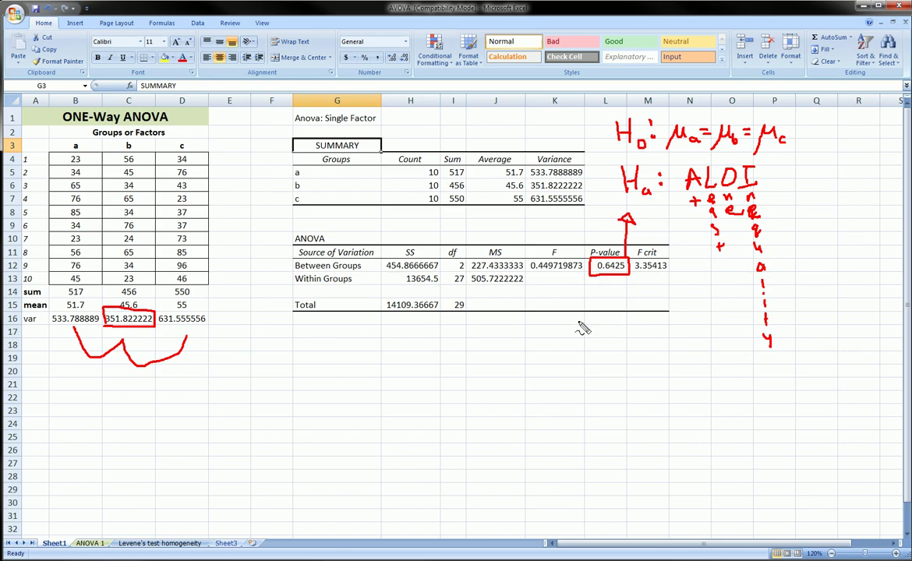
mouse_move(564, 328)
left_mouse_down()
mouse_move(565, 343)
mouse_move(584, 355)
left_mouse_up()
left_click_drag(563, 336, 579, 337)
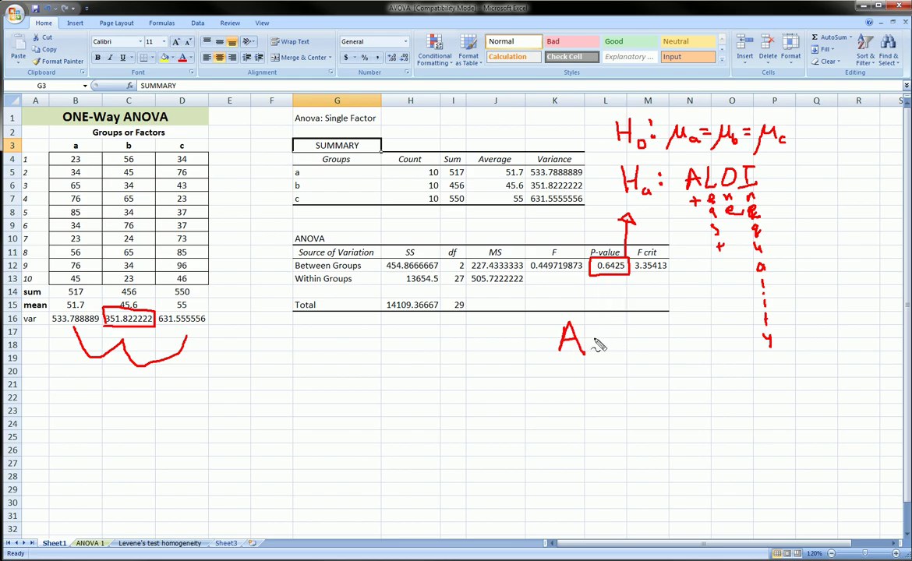
mouse_move(598, 337)
left_mouse_down()
mouse_move(596, 353)
mouse_move(659, 351)
left_mouse_up()
mouse_move(653, 334)
left_mouse_down()
mouse_move(670, 332)
mouse_move(689, 347)
left_mouse_up()
mouse_move(689, 337)
left_mouse_down()
mouse_move(701, 337)
mouse_move(701, 348)
mouse_move(711, 342)
left_mouse_up()
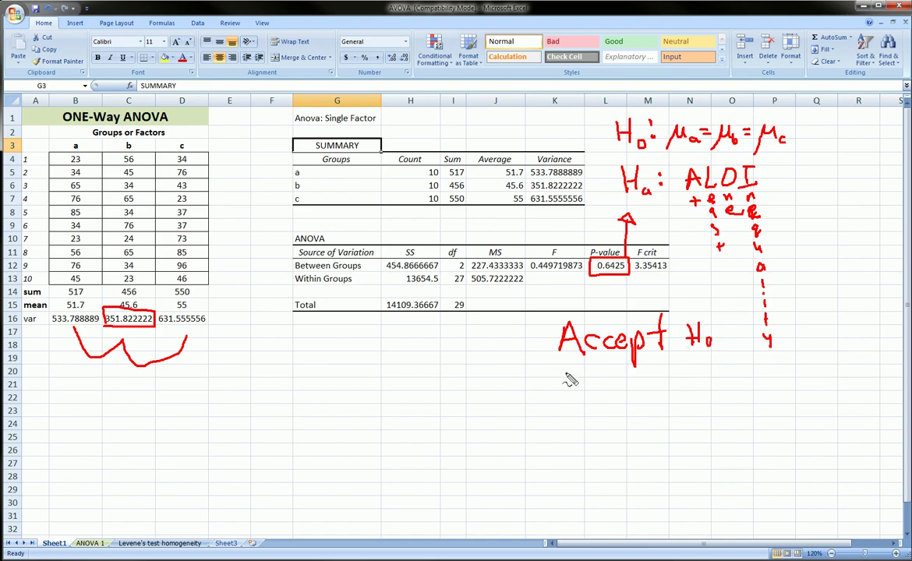
mouse_move(565, 386)
left_mouse_down()
mouse_move(616, 384)
mouse_move(621, 367)
mouse_move(660, 385)
left_mouse_up()
left_click_drag(646, 376, 664, 375)
mouse_move(600, 390)
left_mouse_down()
mouse_move(711, 379)
mouse_move(711, 391)
mouse_move(757, 382)
mouse_move(765, 368)
left_mouse_up()
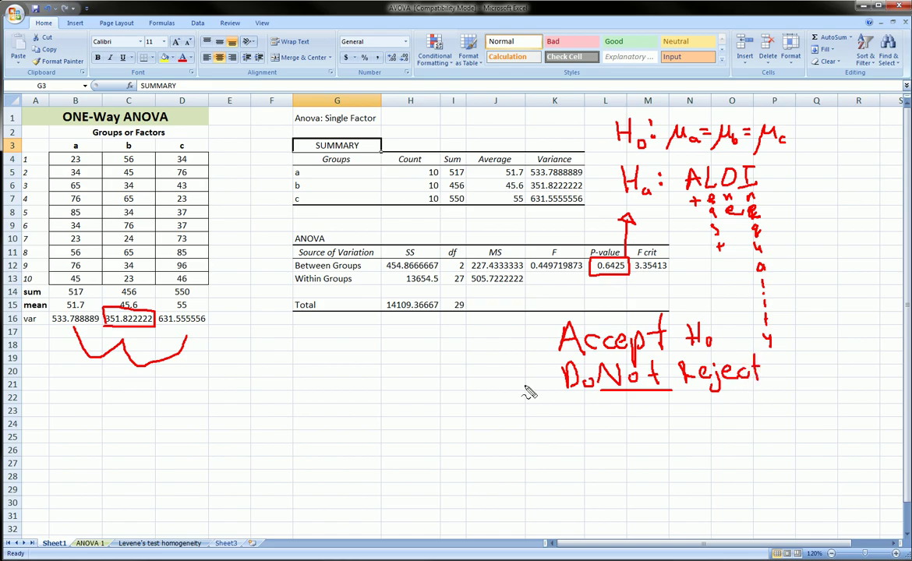
Step: Consider "Do Not Reject" versus "Accept" as the wording for the decision on the null hypothesis
mouse_move(494, 376)
left_mouse_down()
mouse_move(533, 375)
mouse_move(508, 386)
left_mouse_up()
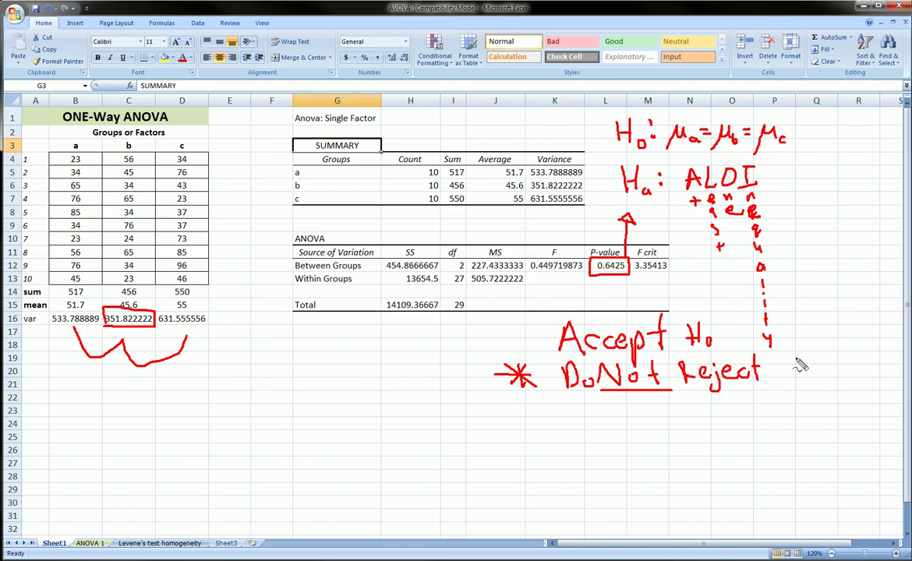
mouse_move(791, 356)
left_mouse_down()
mouse_move(789, 371)
mouse_move(807, 364)
left_mouse_up()
left_click_drag(787, 358, 804, 376)
left_click_drag(803, 356, 786, 378)
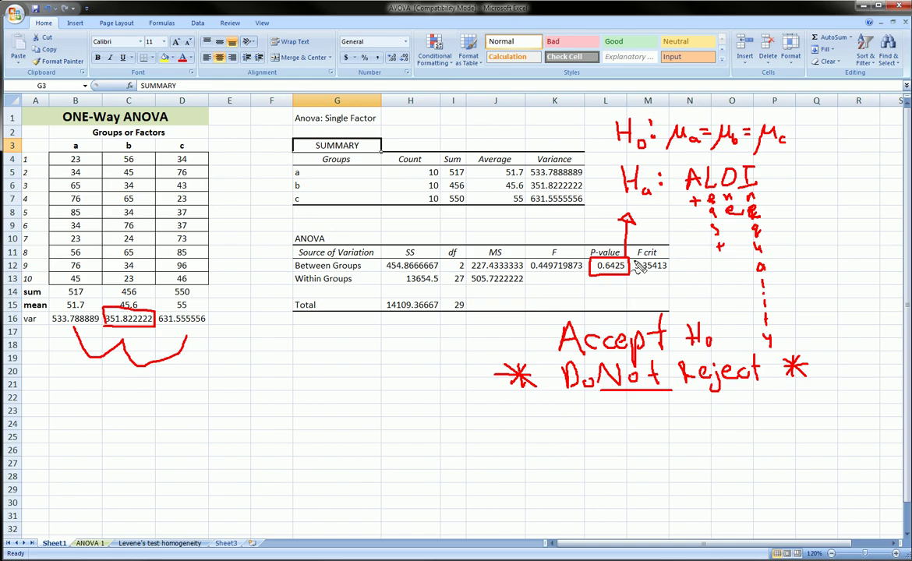
Step: Examine the F crit value as a cut-off point on the F distribution curve, which starts at 0
left_click_drag(634, 274, 670, 274)
left_click(250, 392)
mouse_move(251, 337)
left_mouse_down()
mouse_move(252, 418)
mouse_move(423, 414)
left_mouse_up()
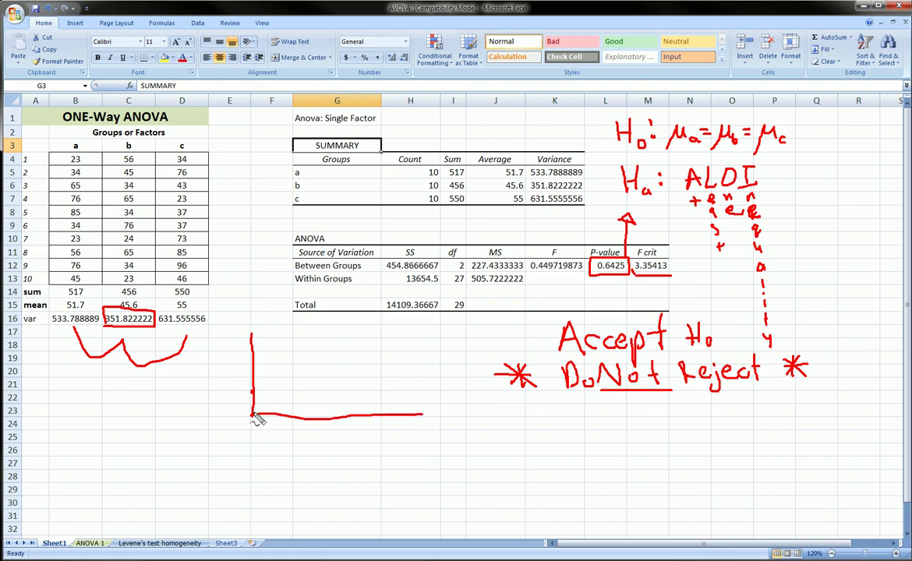
mouse_move(248, 425)
left_mouse_down()
mouse_move(302, 333)
mouse_move(384, 394)
mouse_move(468, 400)
mouse_move(446, 414)
mouse_move(468, 414)
mouse_move(472, 401)
mouse_move(509, 404)
mouse_move(497, 411)
left_mouse_up()
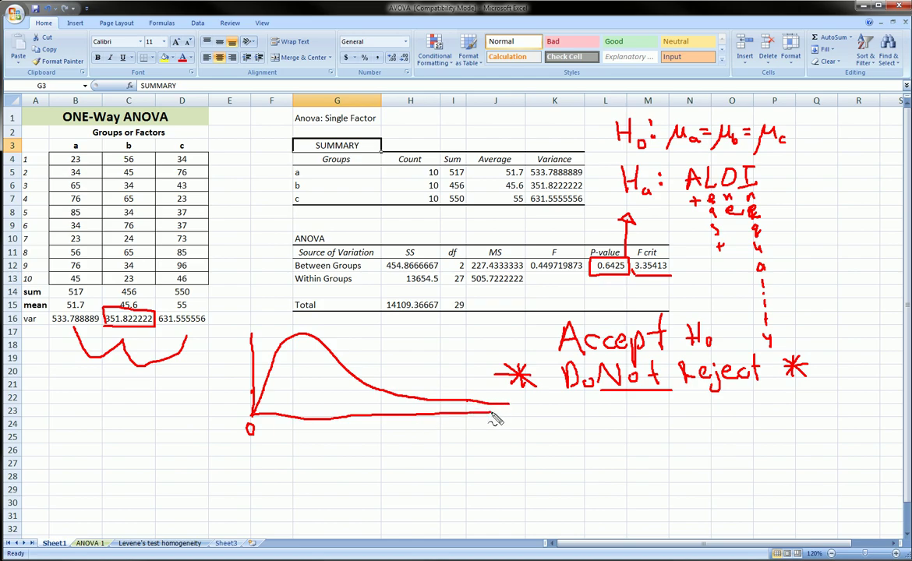
left_click_drag(392, 410, 392, 421)
mouse_move(375, 427)
left_mouse_down()
mouse_move(373, 441)
mouse_move(406, 441)
mouse_move(424, 426)
left_mouse_up()
left_click(384, 440)
left_click_drag(407, 433, 406, 441)
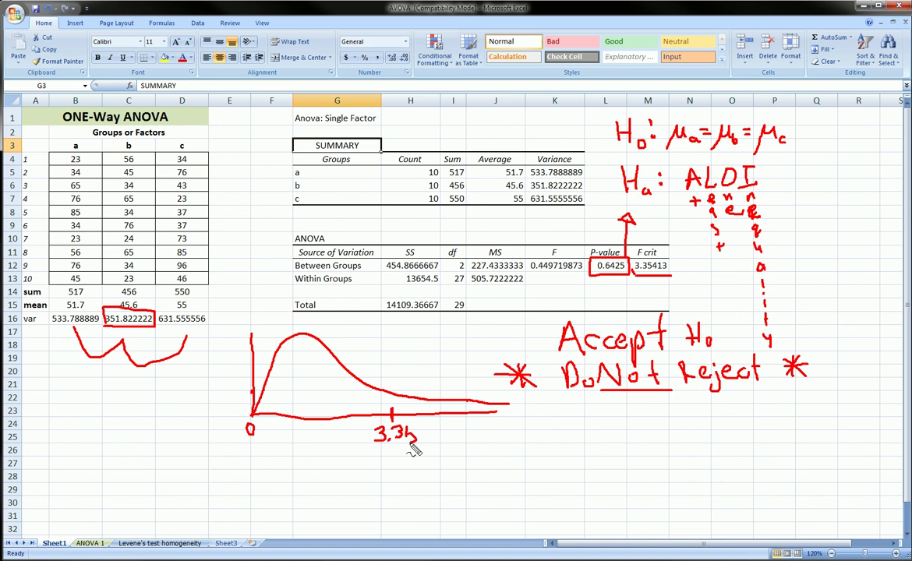
left_click_drag(668, 274, 633, 274)
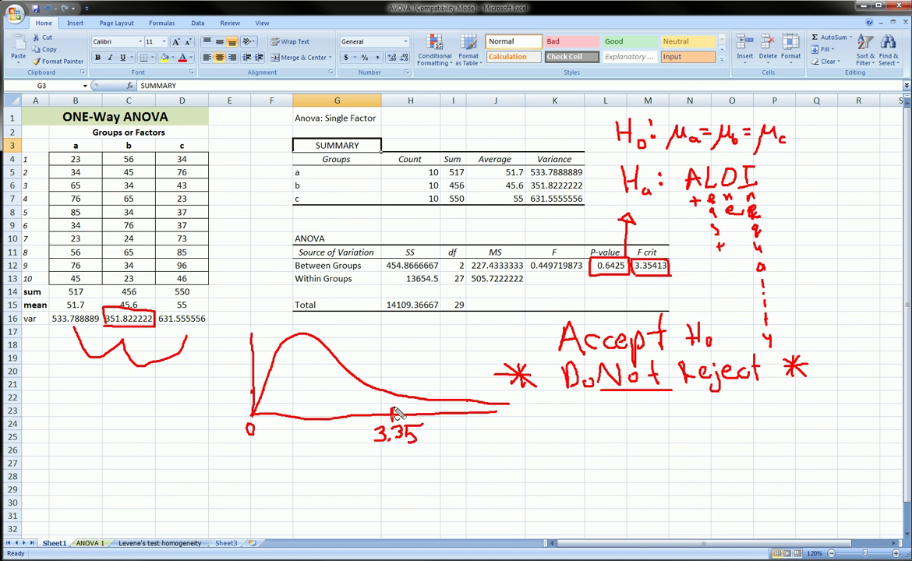
Step: Relate F crit to the rejection region, the tail of the F distribution beyond the critical value
mouse_move(394, 414)
left_mouse_down()
mouse_move(394, 400)
mouse_move(489, 407)
mouse_move(463, 407)
left_mouse_up()
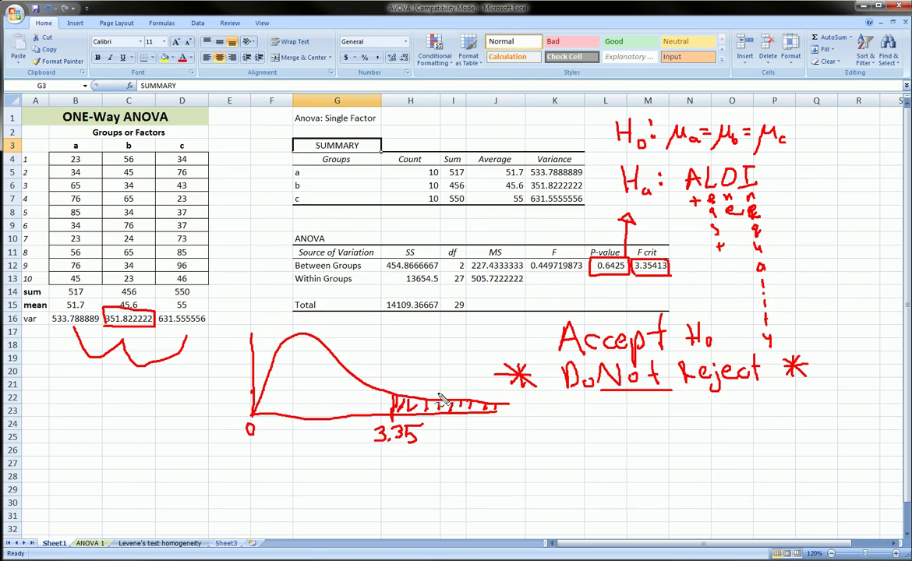
left_click_drag(424, 357, 428, 385)
left_click_drag(420, 433, 441, 439)
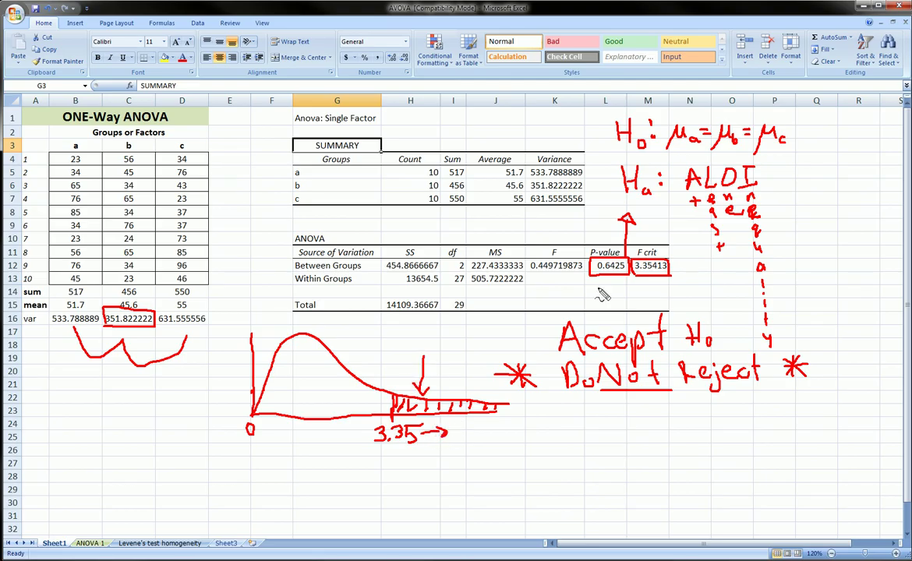
left_click_drag(640, 285, 662, 282)
left_click_drag(643, 290, 665, 287)
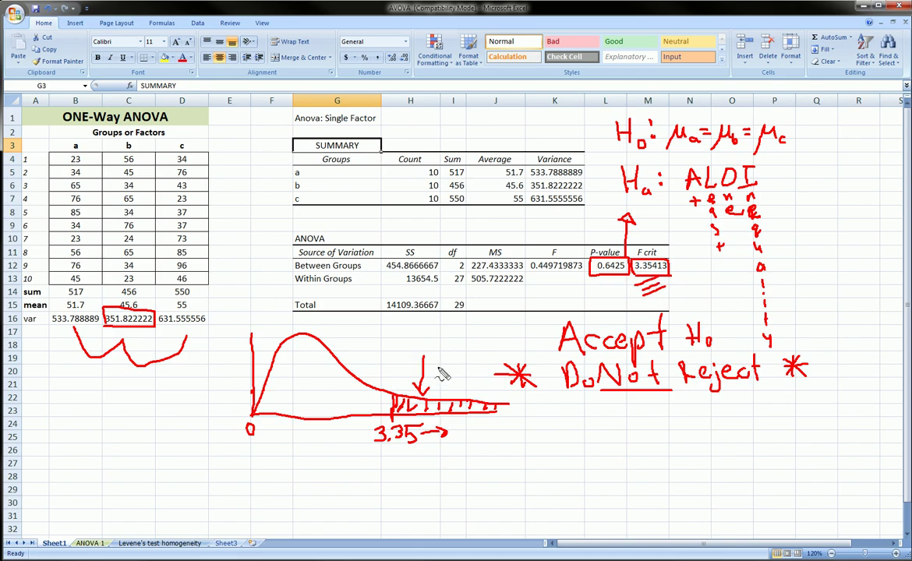
mouse_move(404, 336)
left_mouse_down()
mouse_move(405, 348)
mouse_move(503, 343)
left_mouse_up()
left_click(481, 332)
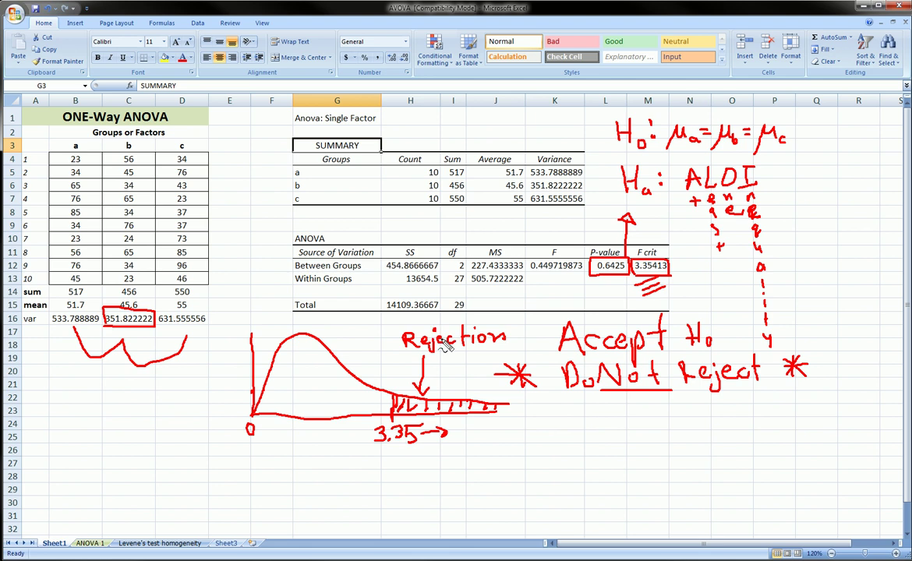
mouse_move(437, 356)
left_mouse_down()
mouse_move(458, 373)
mouse_move(467, 354)
mouse_move(489, 359)
left_mouse_up()
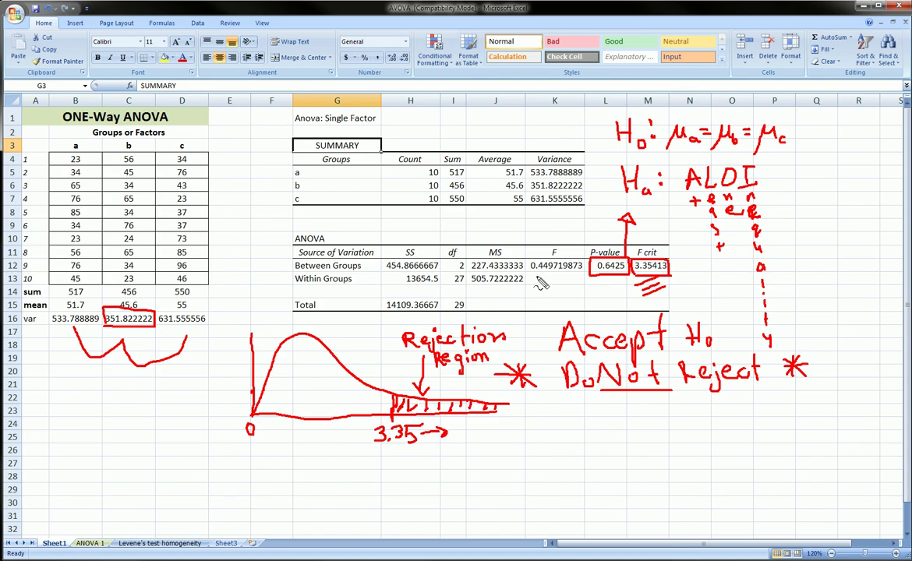
Step: Compare the between-groups F statistic with F crit to judge whether it falls in the rejection region
mouse_move(534, 273)
left_mouse_down()
mouse_move(575, 272)
mouse_move(457, 321)
mouse_move(373, 326)
mouse_move(341, 344)
mouse_move(325, 385)
mouse_move(330, 424)
left_mouse_up()
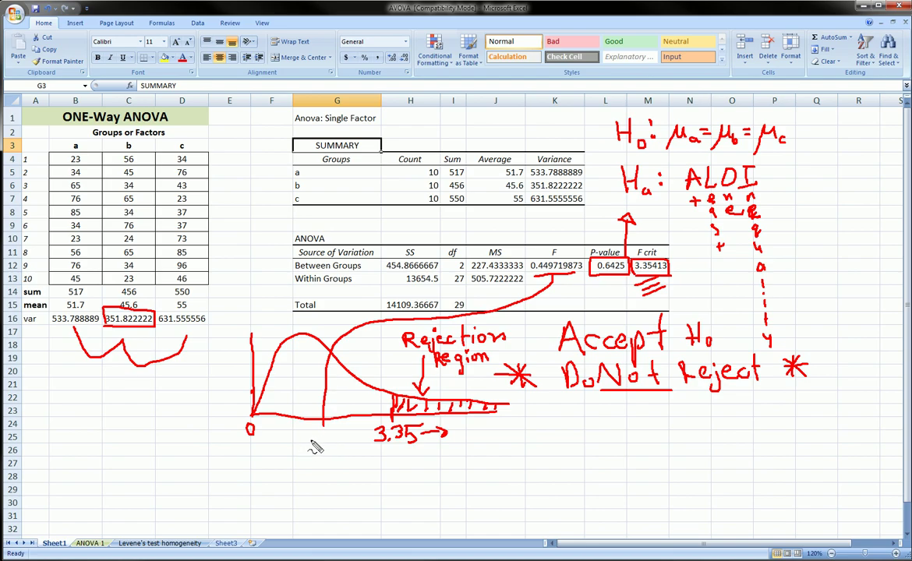
mouse_move(321, 430)
left_mouse_down()
mouse_move(323, 442)
mouse_move(340, 442)
left_mouse_up()
left_click(341, 437)
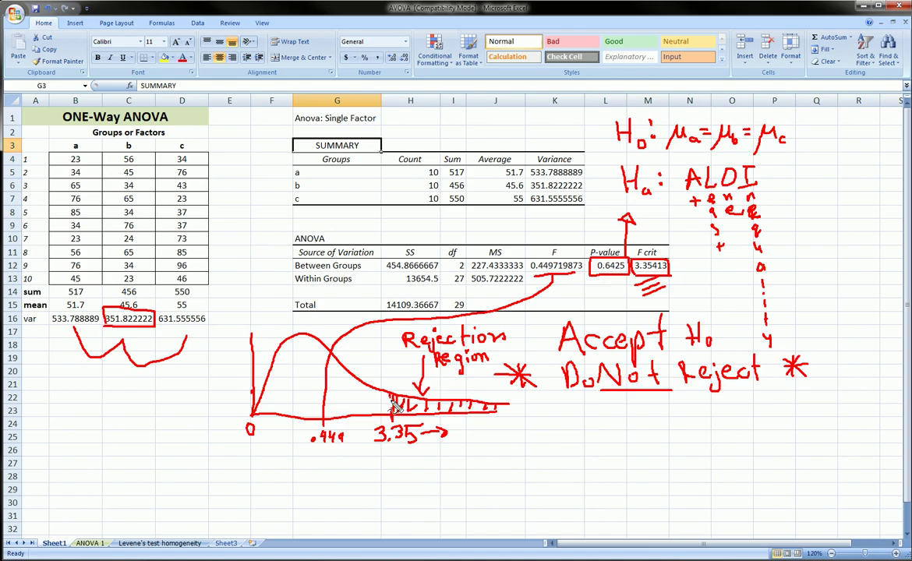
left_click_drag(394, 405, 469, 419)
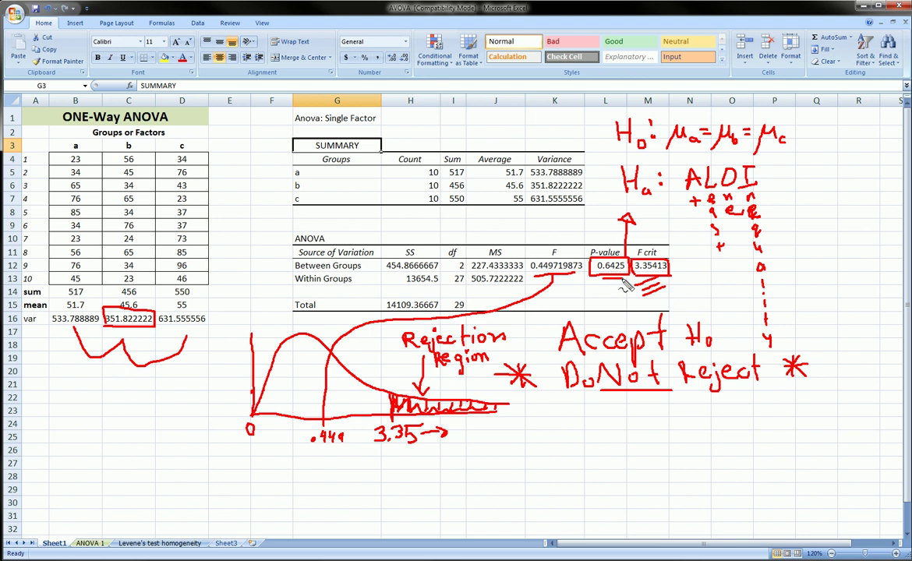
Step: Review the P-value against the null hypothesis, together with the whole Anova: Single Factor output
left_click_drag(624, 286, 615, 289)
mouse_move(539, 118)
left_mouse_down()
mouse_move(589, 123)
mouse_move(577, 131)
left_mouse_up()
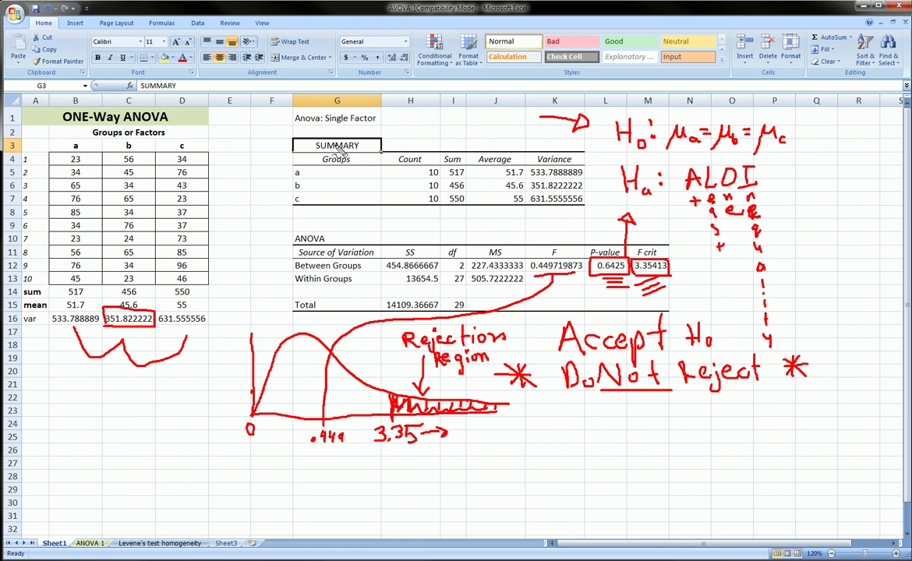
mouse_move(267, 119)
left_mouse_down()
mouse_move(255, 226)
mouse_move(266, 312)
mouse_move(299, 321)
left_mouse_up()
left_click_drag(274, 122, 292, 118)
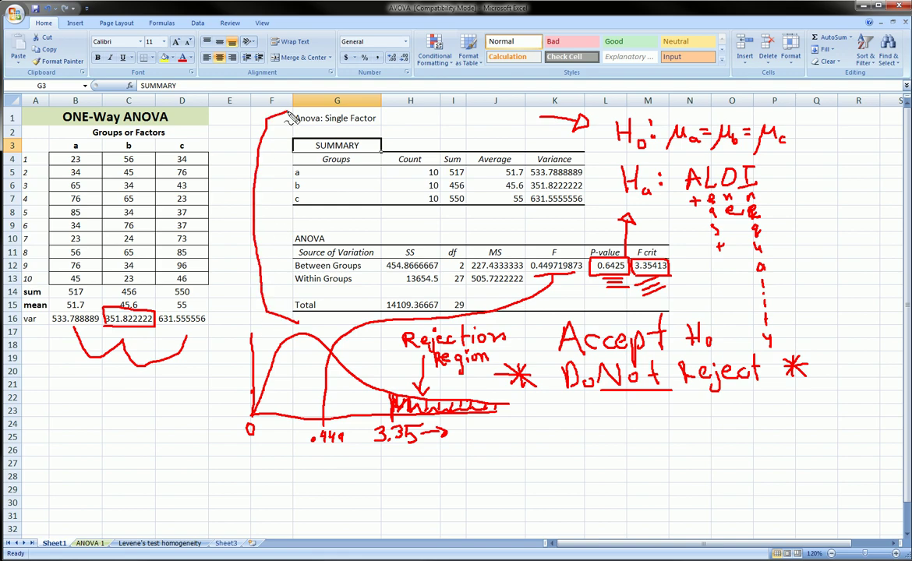